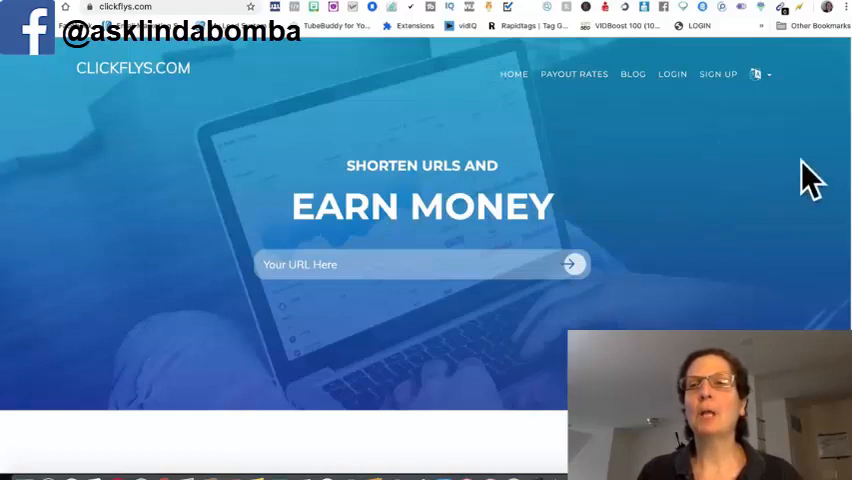
pyautogui.scroll(-5, 840, 180)
pyautogui.scroll(-3, 840, 180)
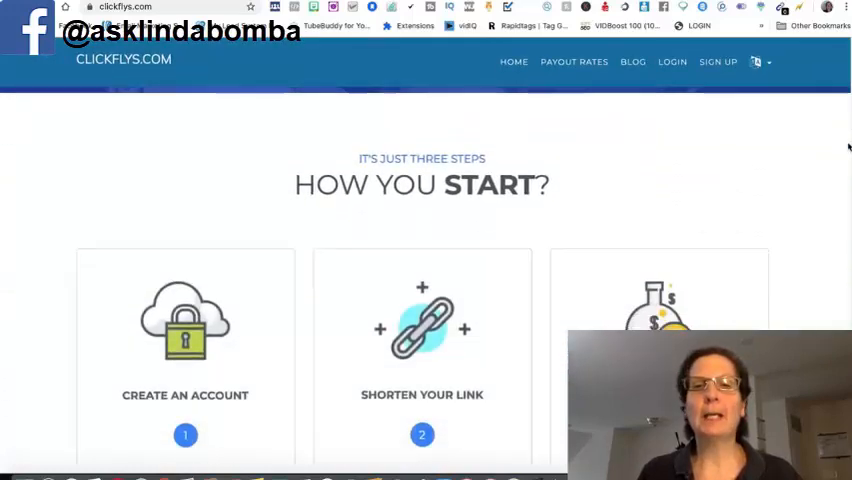
pyautogui.scroll(5, 840, 180)
pyautogui.scroll(4, 840, 180)
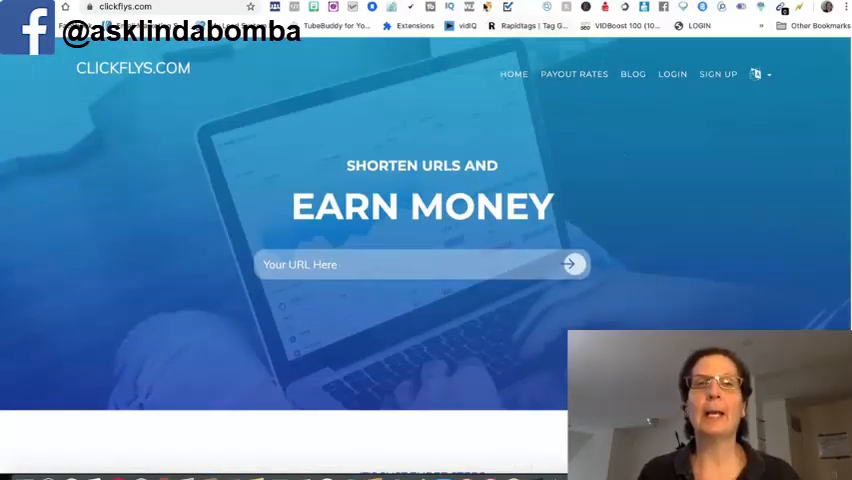
# Switch from the ClickFlys site to the Google homepage.
pyautogui.hotkey('ctrl', 'Tab')
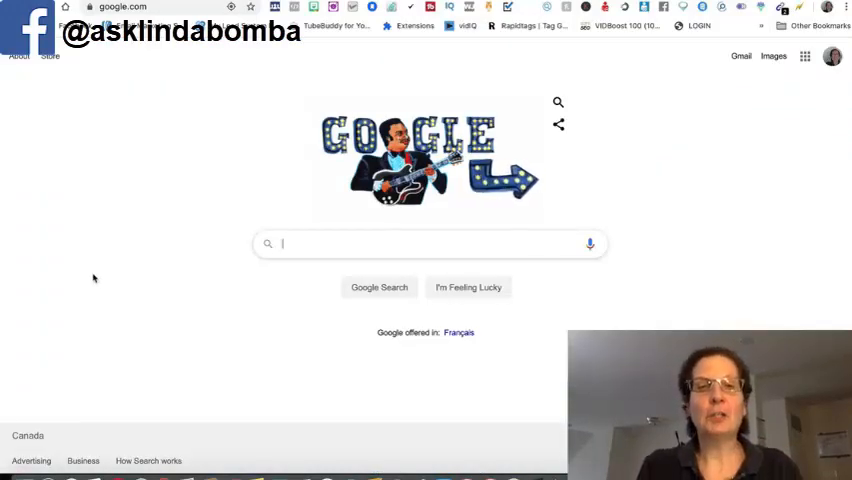
pyautogui.write('cooking forum')
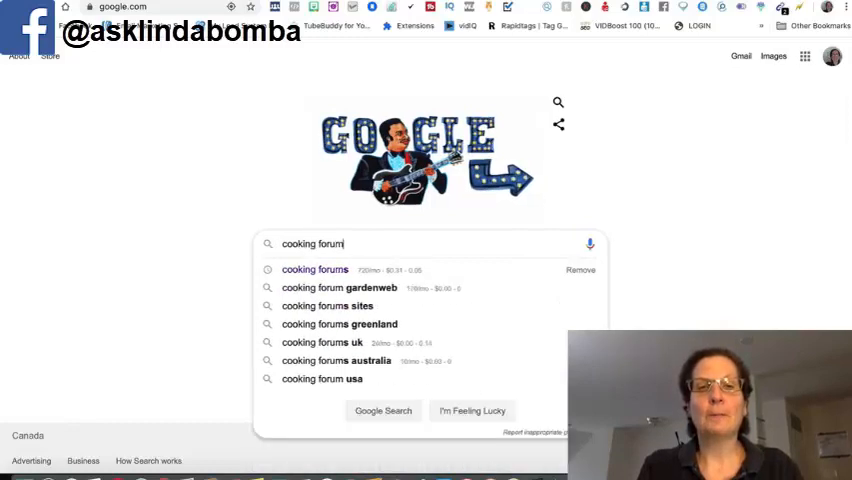
pyautogui.write('s')
# Run Google searches for 'cooking forums' and then the corrected 'gardening forums'.
pyautogui.press('Return')
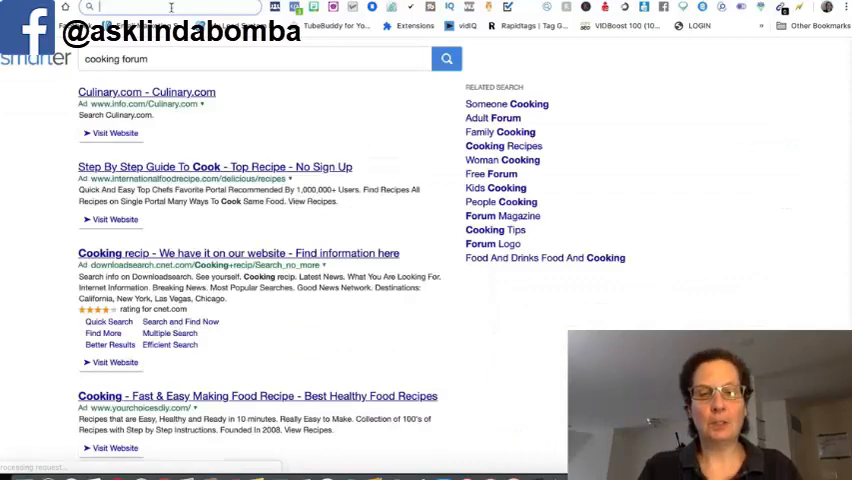
pyautogui.write('google.com')
pyautogui.press('Return')
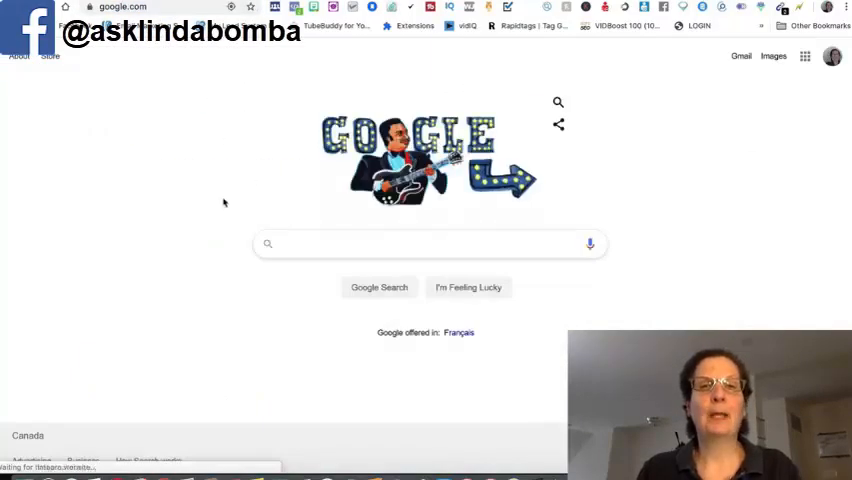
pyautogui.write('gardnein')
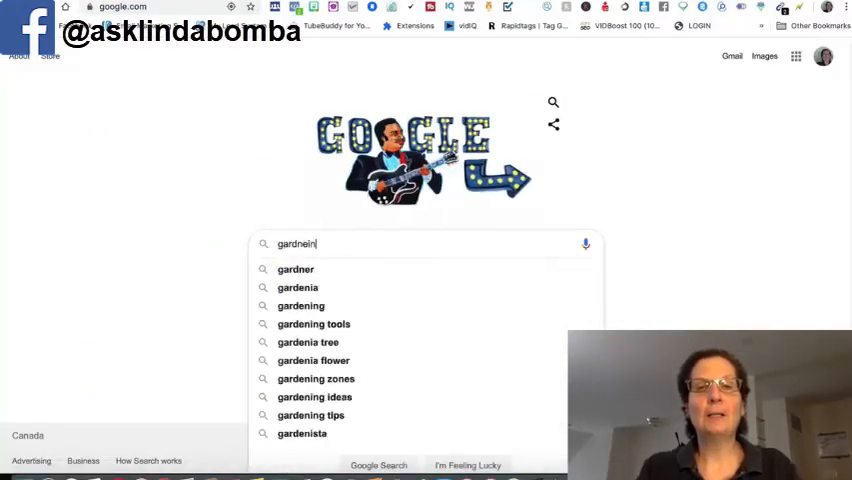
pyautogui.write('g f')
pyautogui.press('BackSpace')
pyautogui.press('BackSpace')
pyautogui.press('BackSpace')
pyautogui.press('BackSpace')
pyautogui.press('BackSpace')
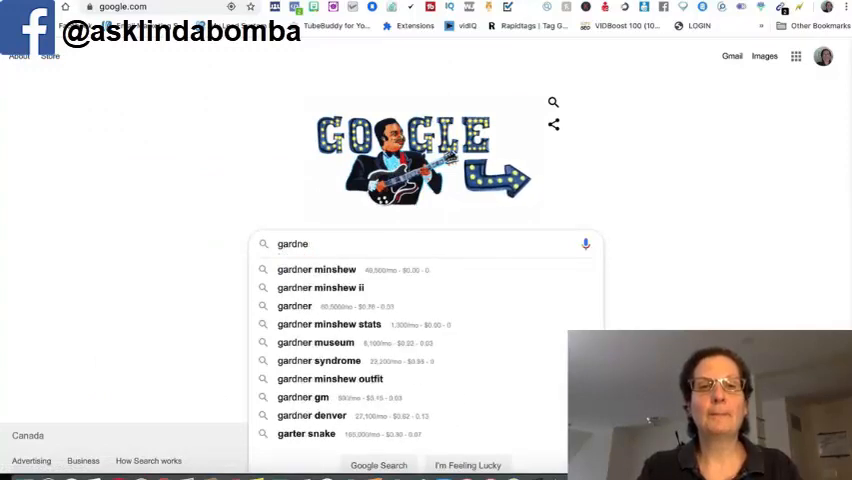
pyautogui.press('BackSpace')
pyautogui.press('BackSpace')
pyautogui.write('ening foru')
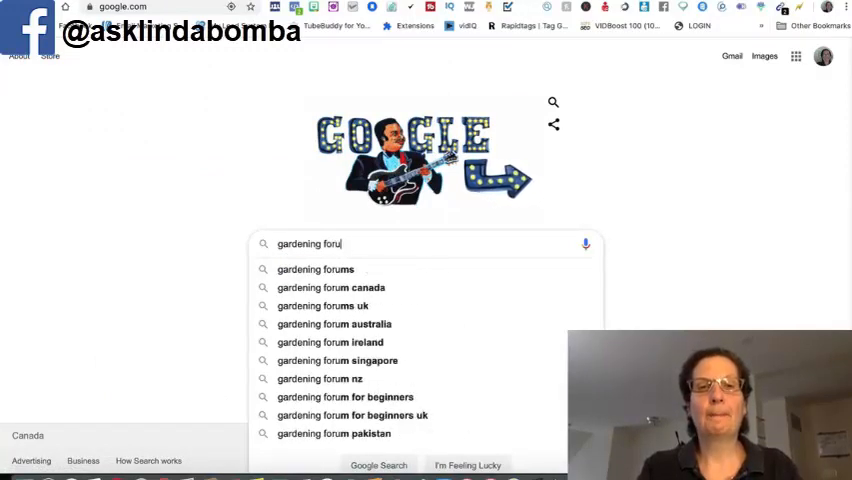
pyautogui.write('ms')
pyautogui.press('Return')
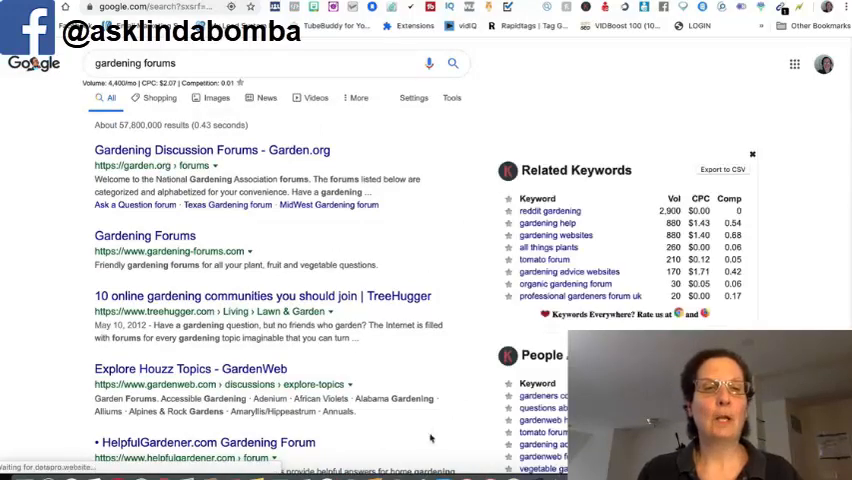
# Clear the query and search for 'make money online forums', surfacing BeerMoneyForum.com.
pyautogui.click(186, 63)
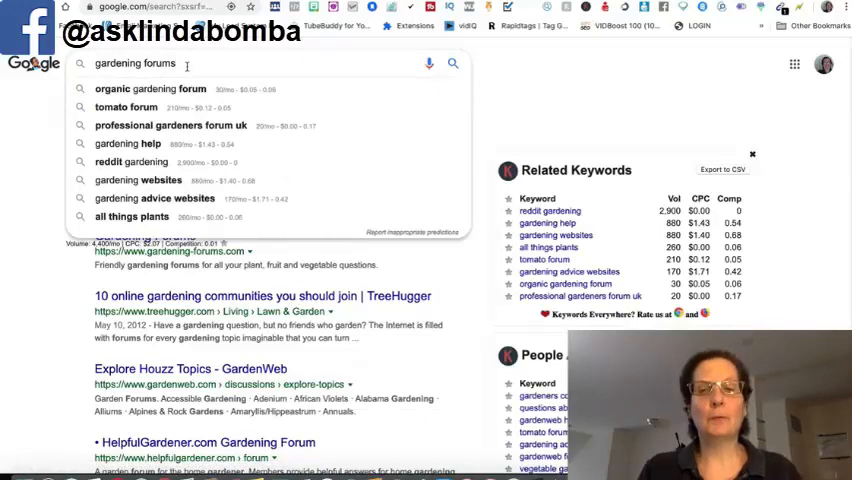
pyautogui.press('BackSpace')
pyautogui.press('BackSpace')
pyautogui.press('BackSpace')
pyautogui.press('BackSpace')
pyautogui.press('BackSpace')
pyautogui.press('BackSpace')
pyautogui.press('BackSpace')
pyautogui.press('BackSpace')
pyautogui.press('BackSpace')
pyautogui.press('BackSpace')
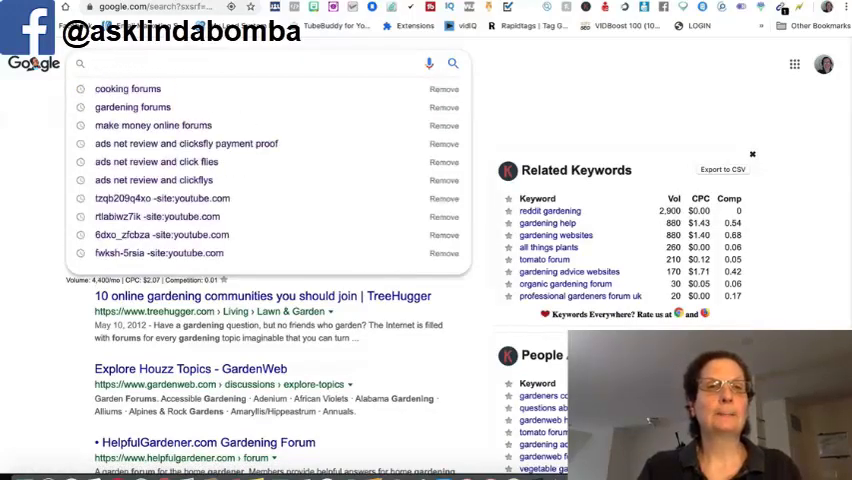
pyautogui.write('m')
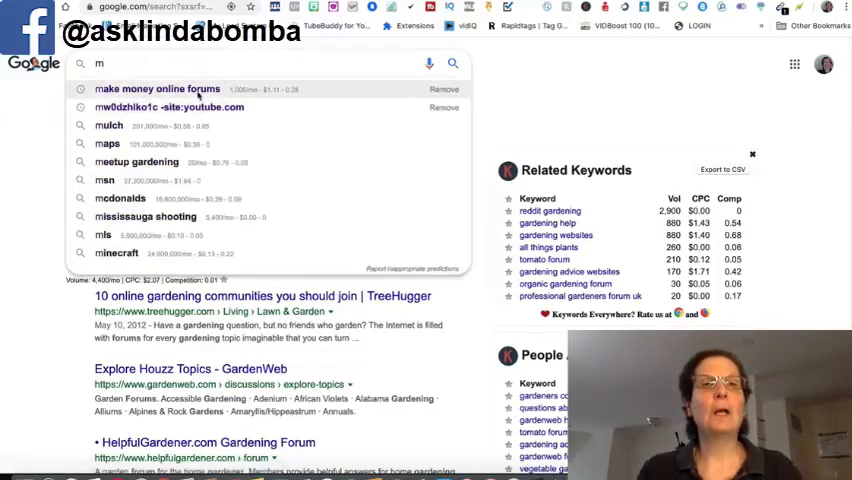
pyautogui.click(157, 89)
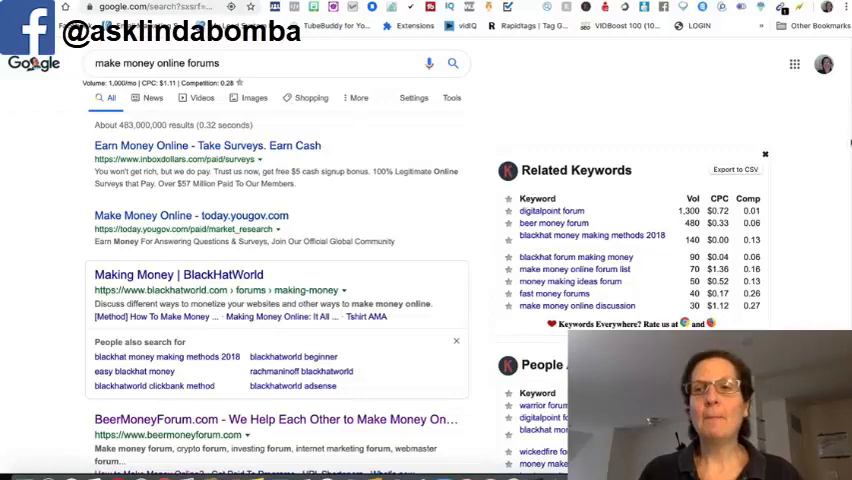
pyautogui.scroll(-2, 847, 143)
pyautogui.scroll(-2, 847, 170)
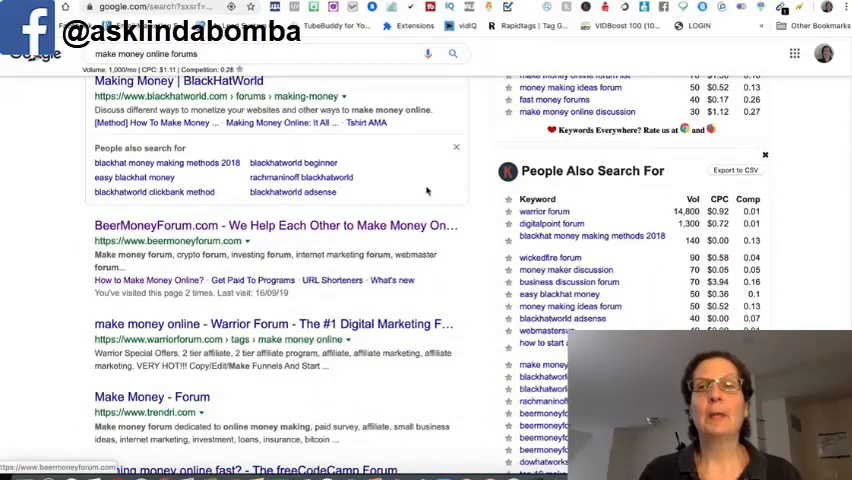
# Visit BeerMoneyForum.com, browse 'How to Make Money Online?', and return to the Forums index.
pyautogui.click(289, 226)
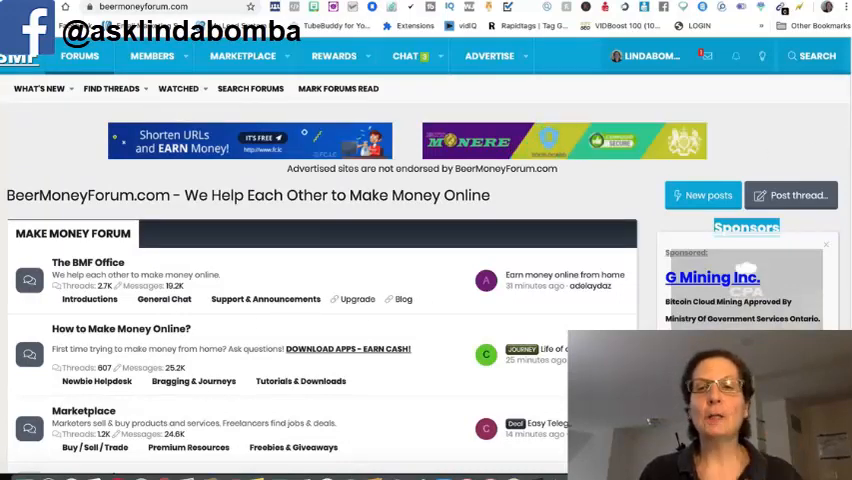
pyautogui.scroll(-1, 320, 300)
pyautogui.scroll(1, 320, 300)
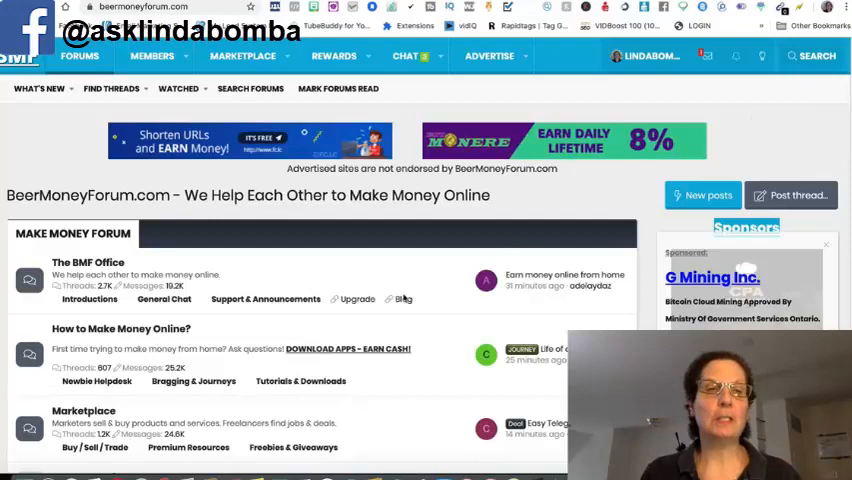
pyautogui.click(157, 330)
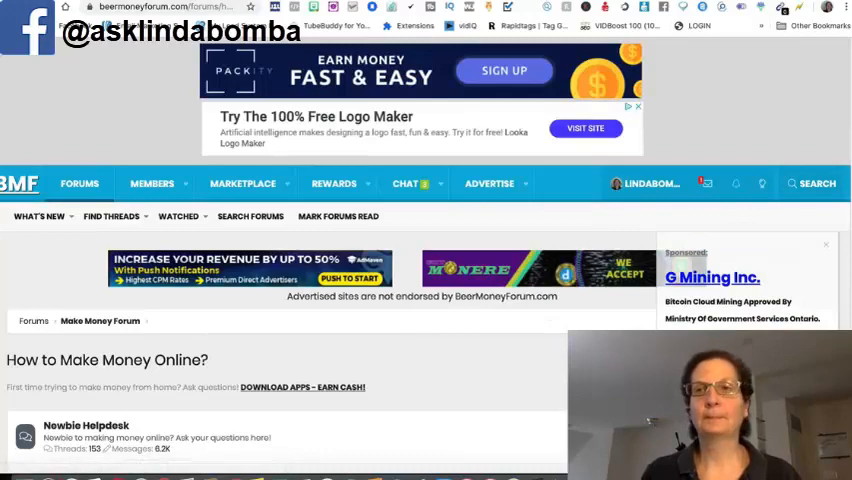
pyautogui.scroll(-1, 848, 62)
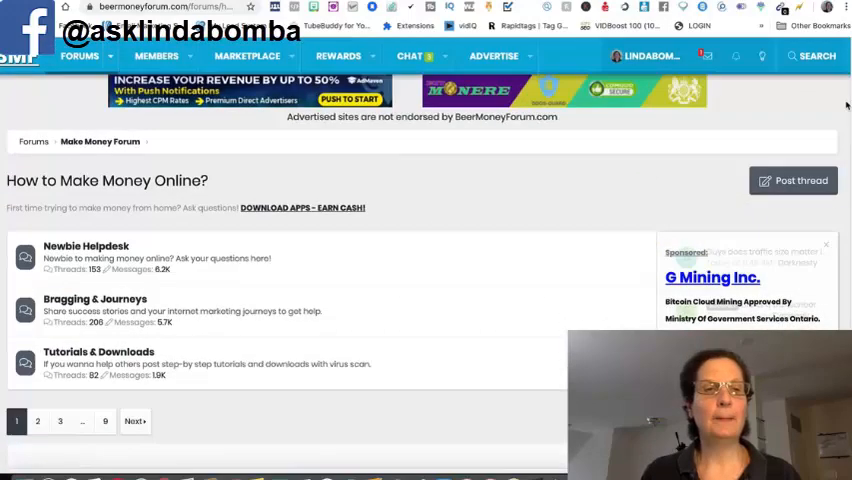
pyautogui.scroll(5, 400, 250)
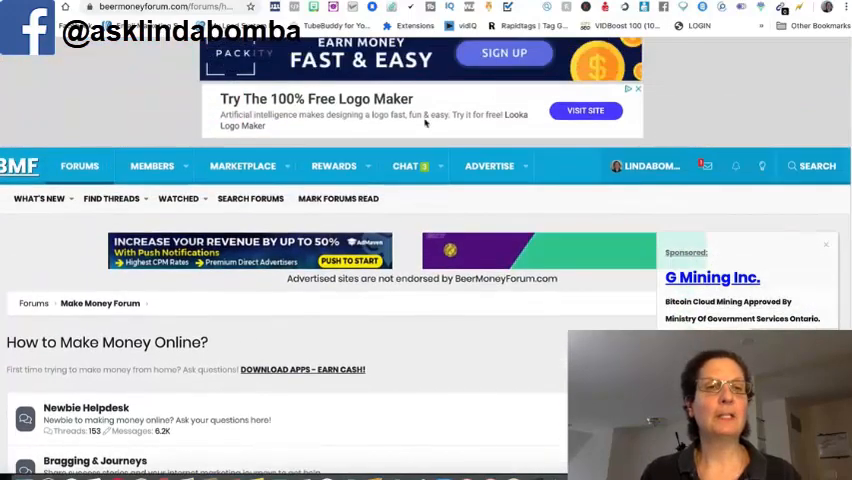
pyautogui.click(80, 166)
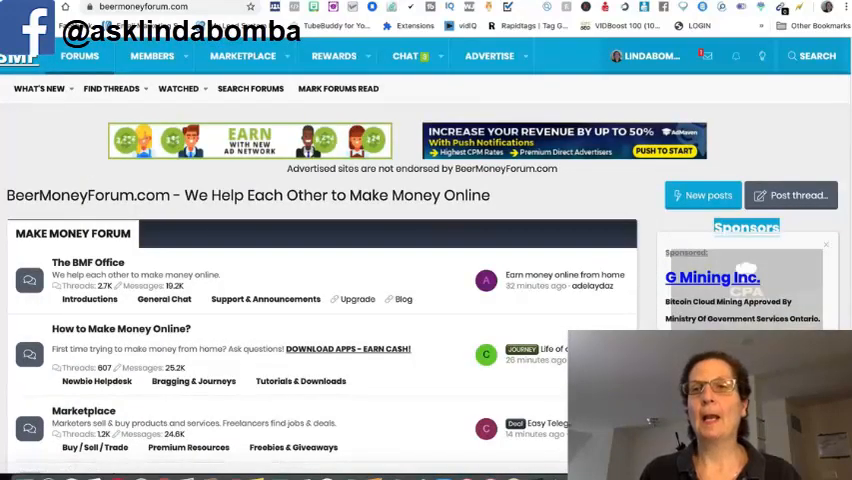
pyautogui.click(812, 56)
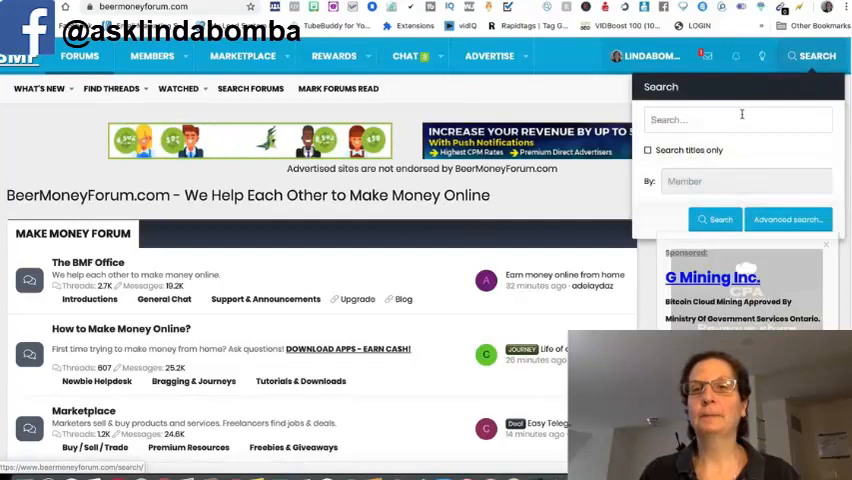
pyautogui.write('make mone')
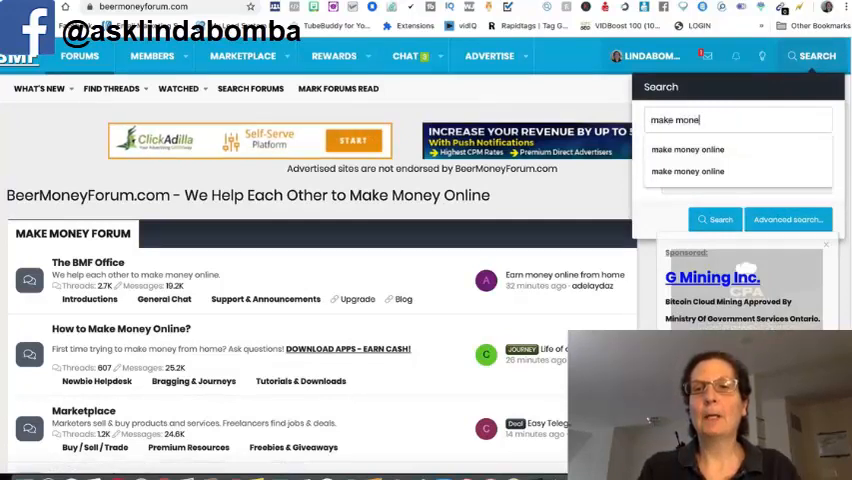
pyautogui.write('y online')
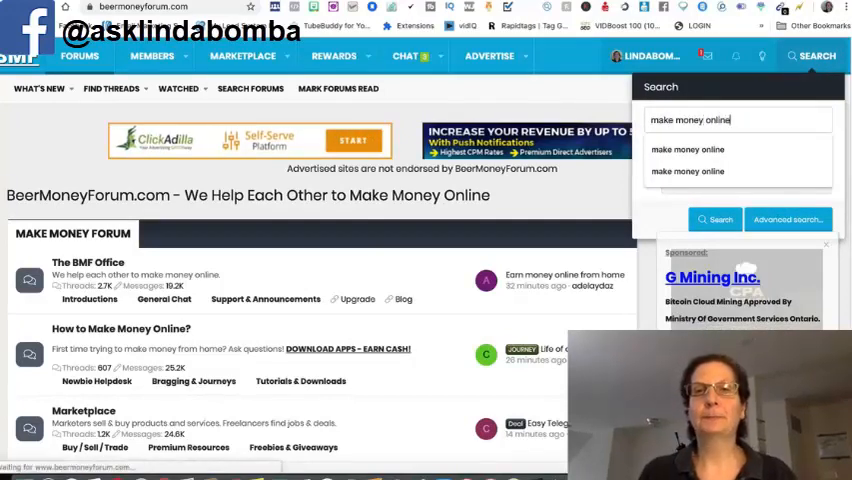
pyautogui.press('Return')
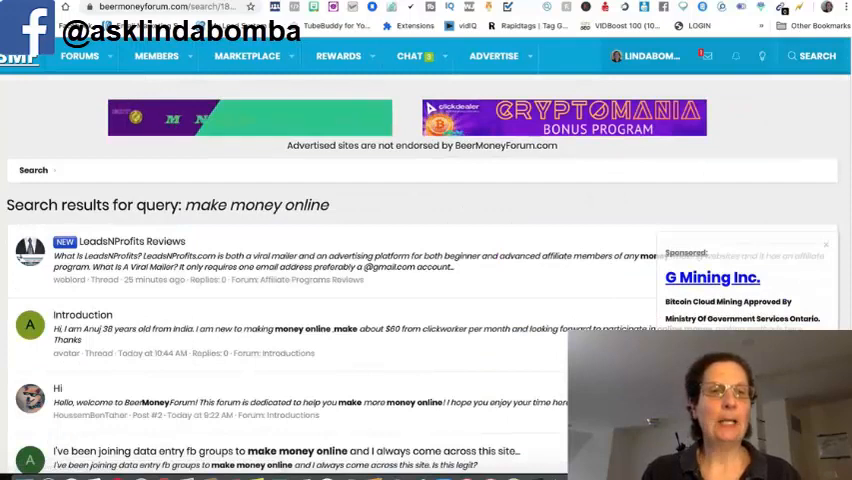
pyautogui.scroll(-1, 400, 300)
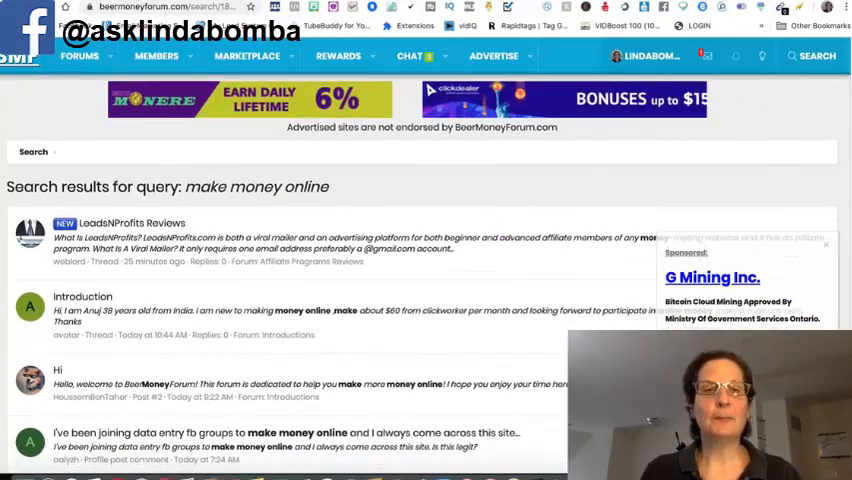
pyautogui.scroll(-2, 400, 300)
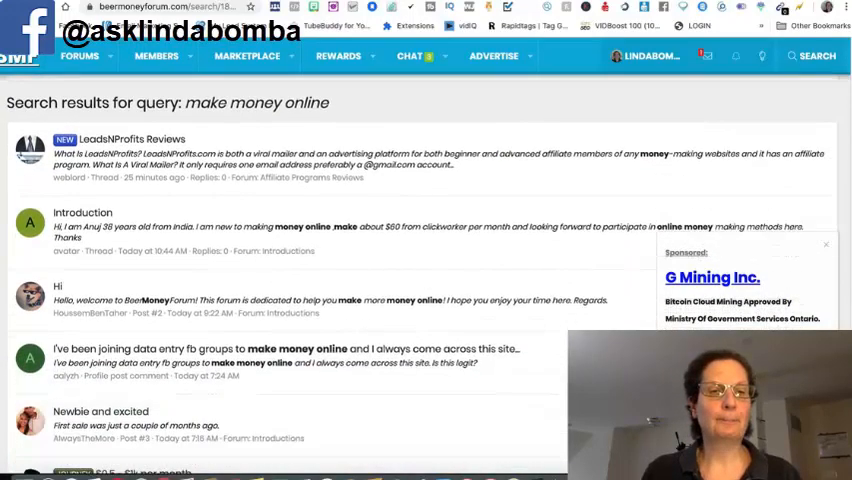
pyautogui.scroll(-1, 400, 300)
pyautogui.scroll(-1, 400, 300)
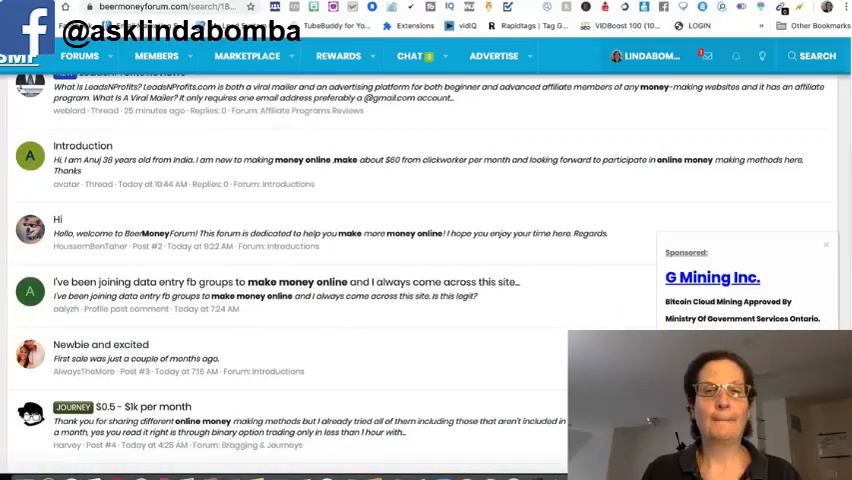
pyautogui.scroll(-1, 400, 300)
pyautogui.scroll(-1, 400, 300)
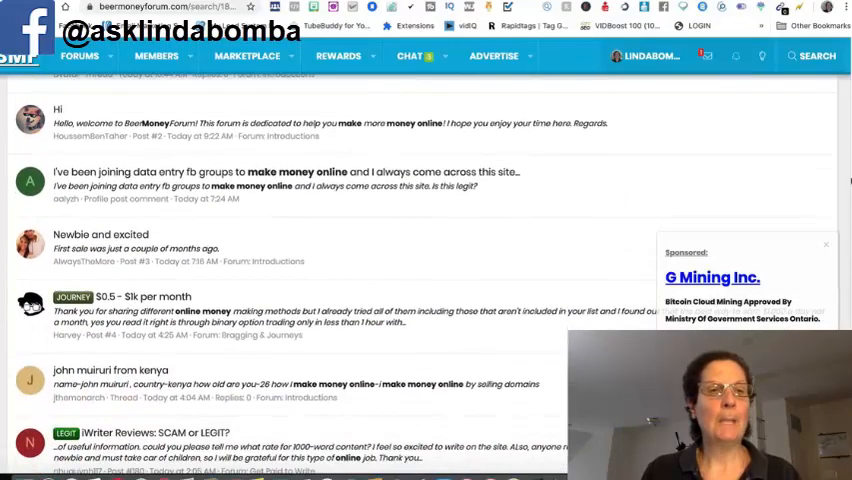
pyautogui.scroll(-1, 400, 300)
pyautogui.scroll(-1, 400, 300)
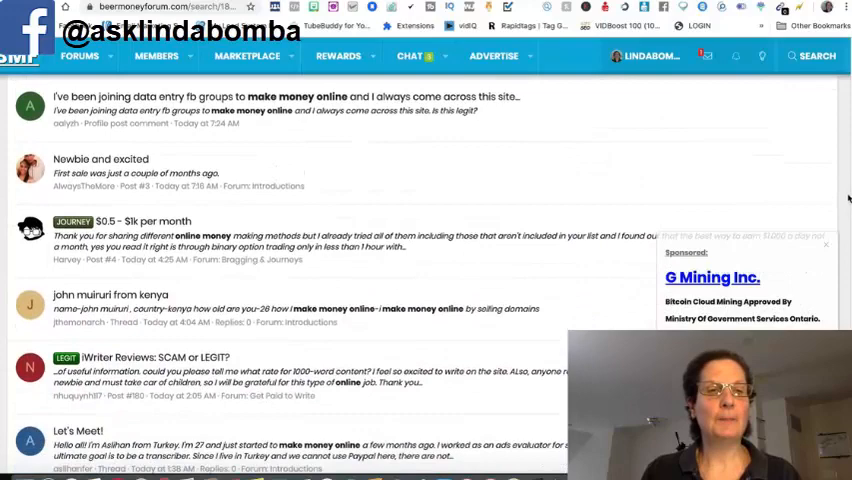
pyautogui.scroll(-1, 400, 300)
pyautogui.scroll(-1, 400, 300)
pyautogui.scroll(3, 400, 300)
pyautogui.scroll(3, 400, 300)
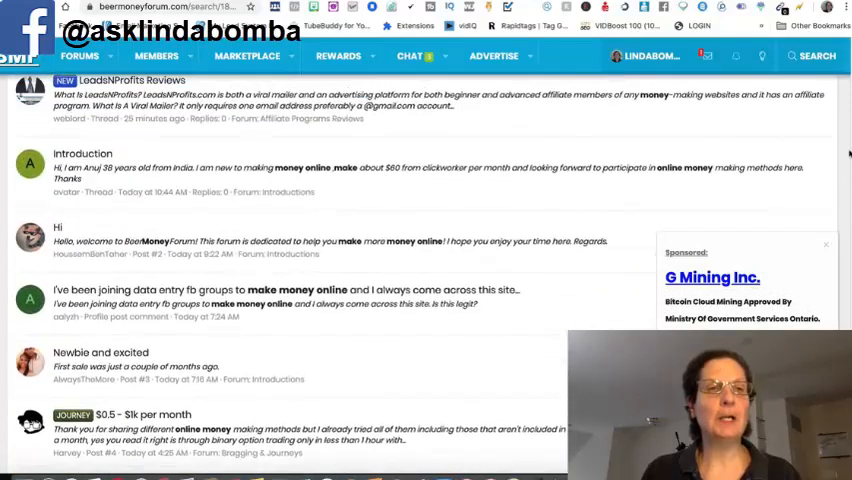
pyautogui.scroll(2, 400, 300)
pyautogui.scroll(-1, 597, 220)
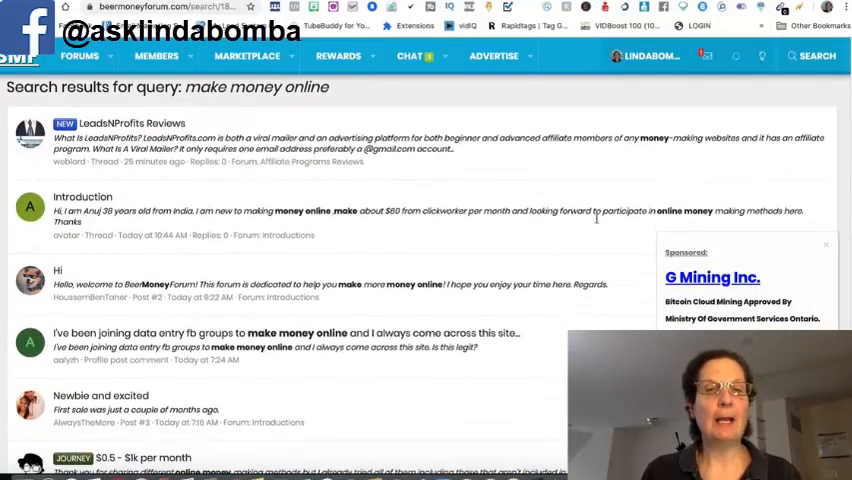
pyautogui.click(265, 333)
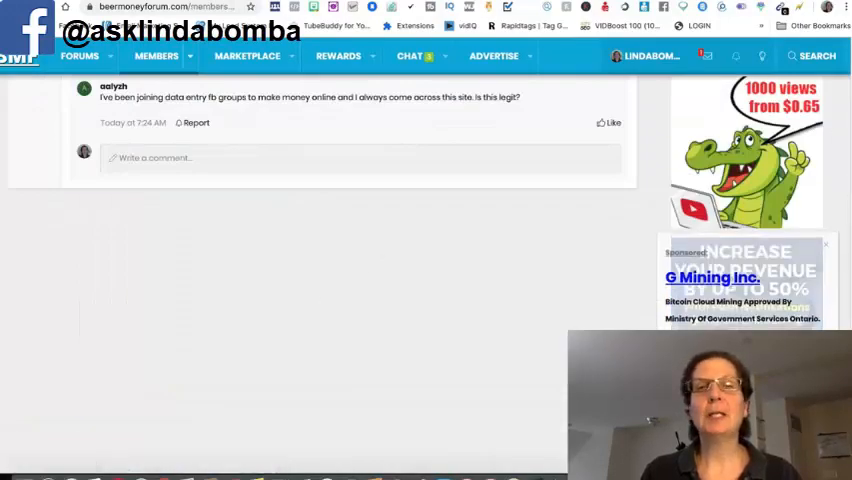
pyautogui.scroll(5, 320, 250)
pyautogui.scroll(3, 320, 250)
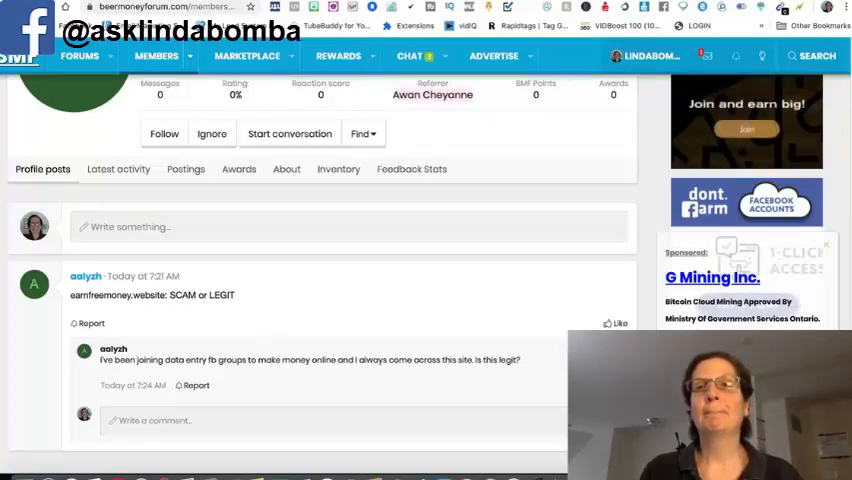
pyautogui.click(656, 6)
pyautogui.click(656, 6)
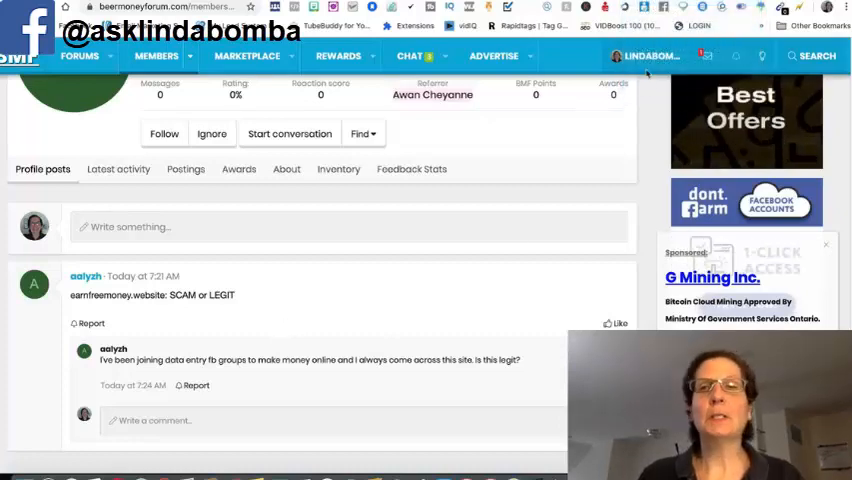
# Load youtube.com in a new tab and search 'ways to make money online'.
pyautogui.hotkey('ctrl', 't')
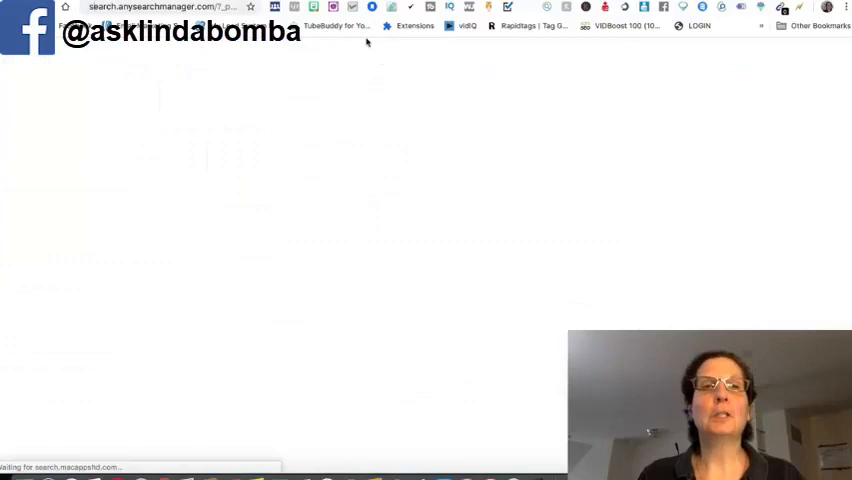
pyautogui.click(204, 7)
pyautogui.write('youtube.com')
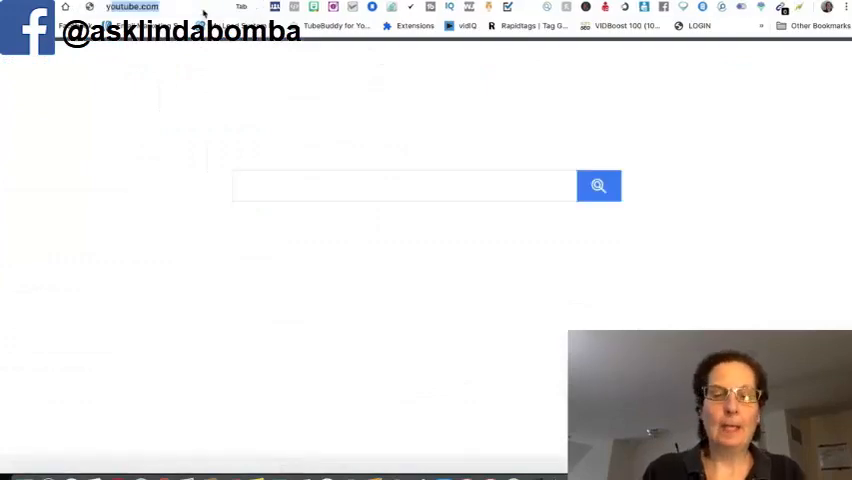
pyautogui.press('Return')
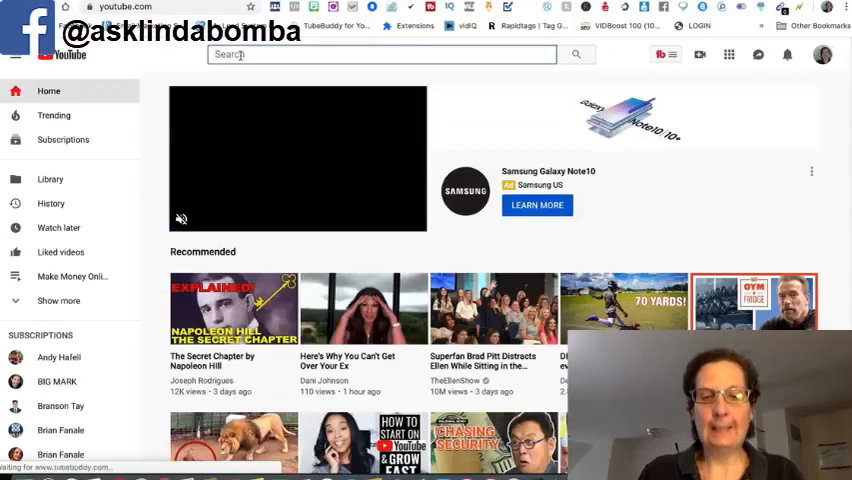
pyautogui.write('way')
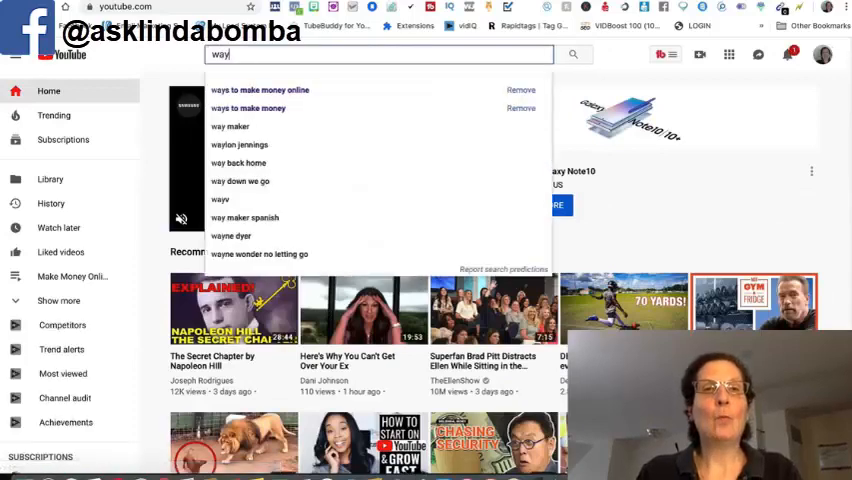
pyautogui.write('s to make money')
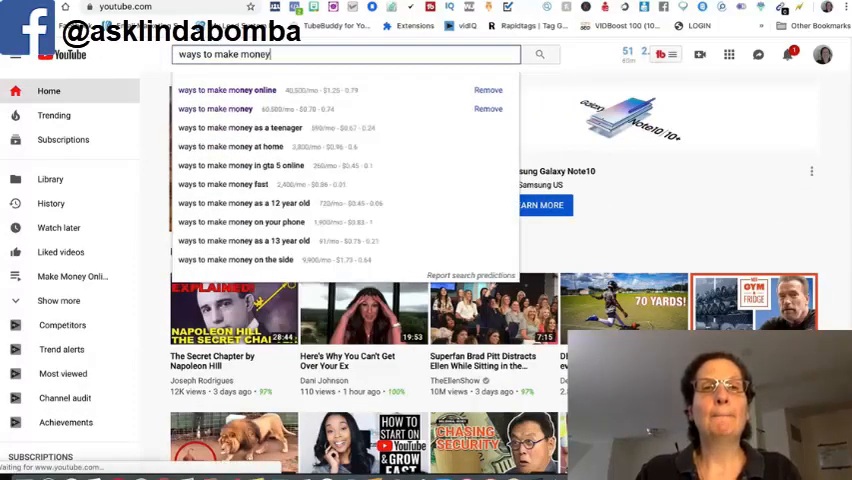
pyautogui.write(' online')
pyautogui.press('Return')
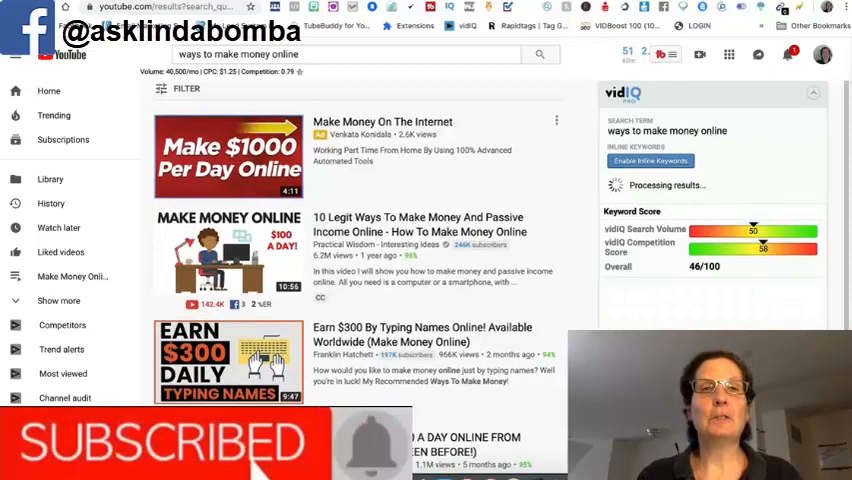
pyautogui.scroll(-1, 350, 250)
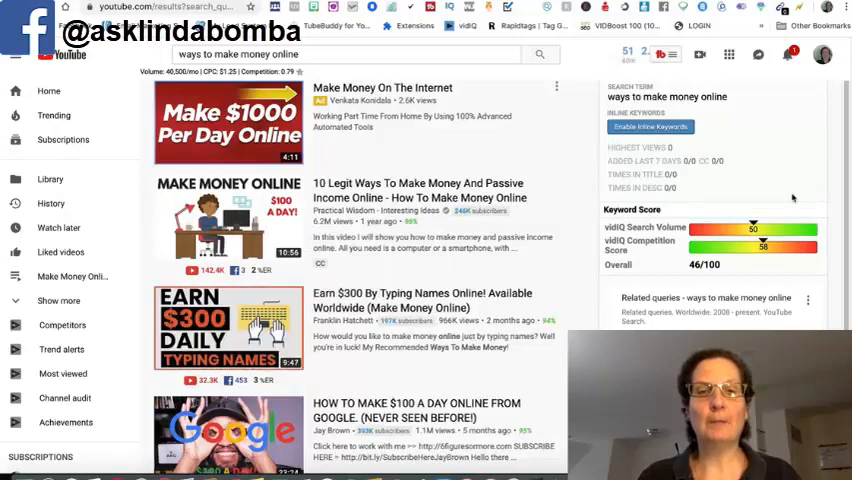
pyautogui.scroll(-2, 793, 197)
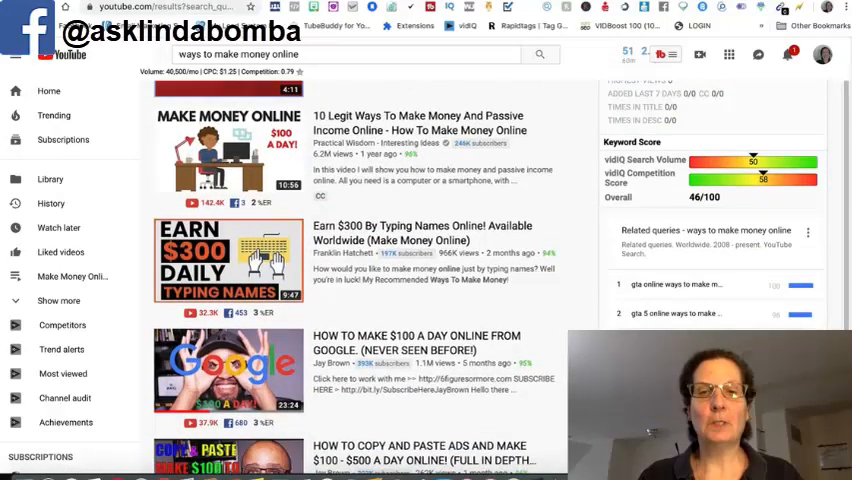
pyautogui.moveTo(228, 433)
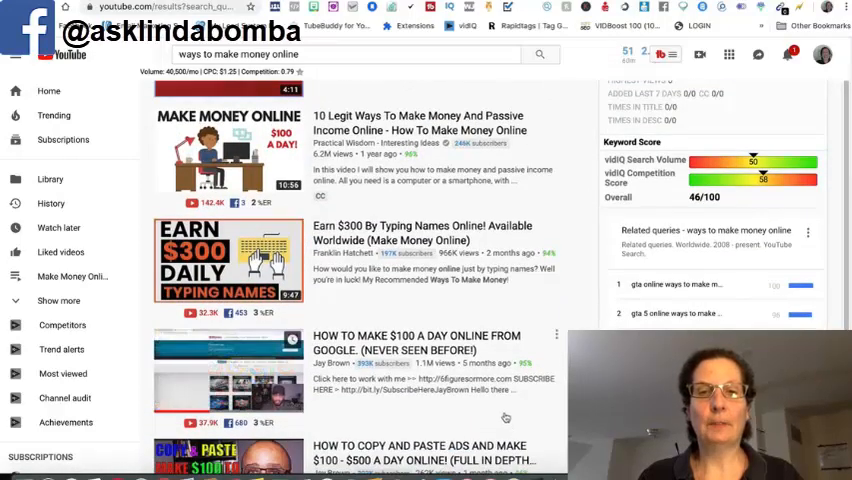
pyautogui.scroll(3, 402, 242)
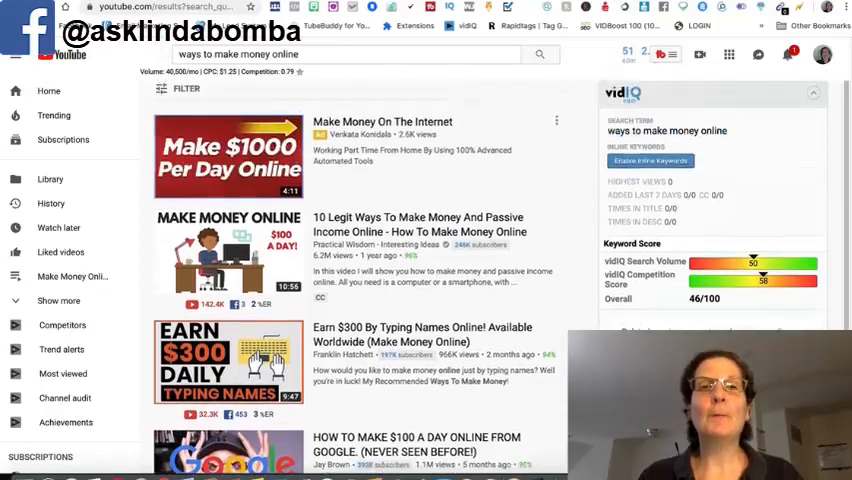
# Copy the share link of the paused '10 Legit Ways To Make Money' video and return to ClickFlys.
pyautogui.click(402, 242)
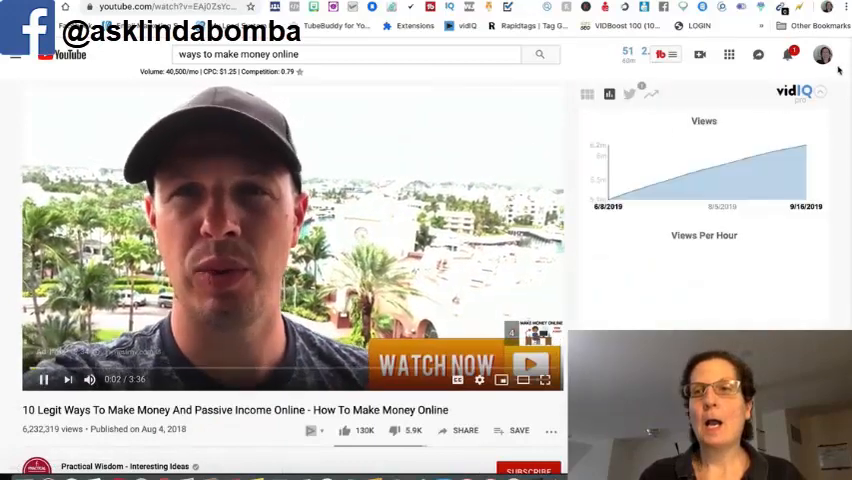
pyautogui.scroll(-2, 765, 105)
pyautogui.scroll(-1, 765, 105)
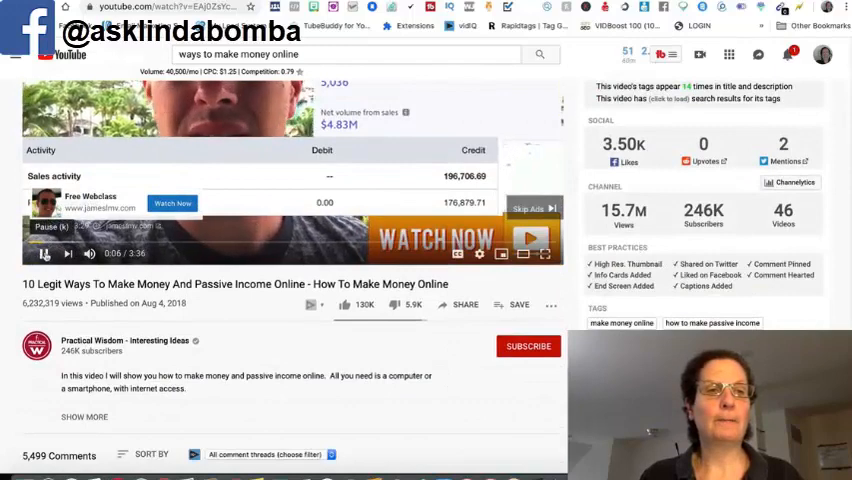
pyautogui.click(42, 253)
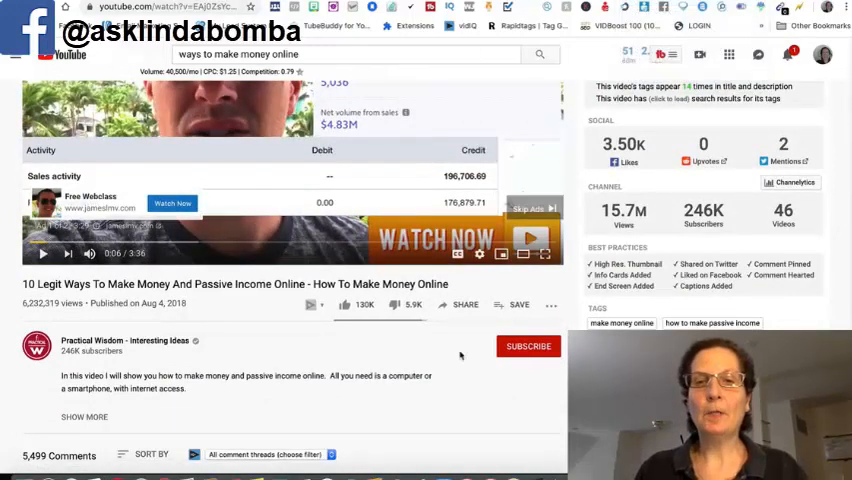
pyautogui.click(460, 304)
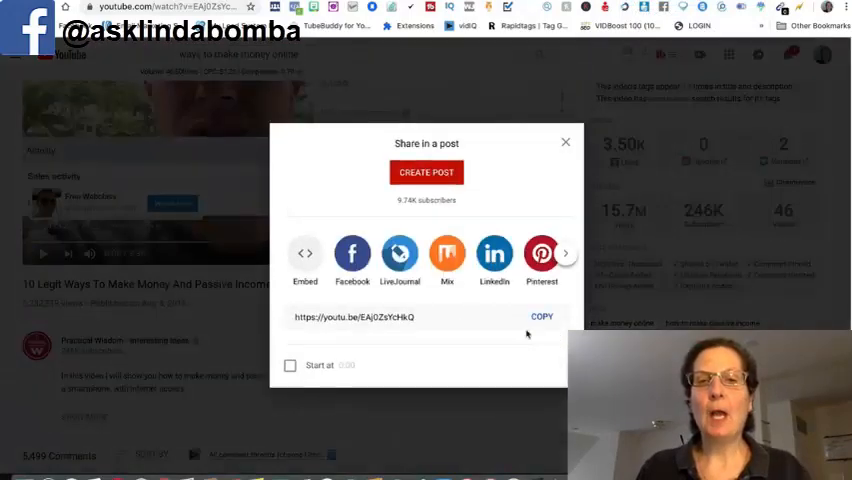
pyautogui.click(542, 318)
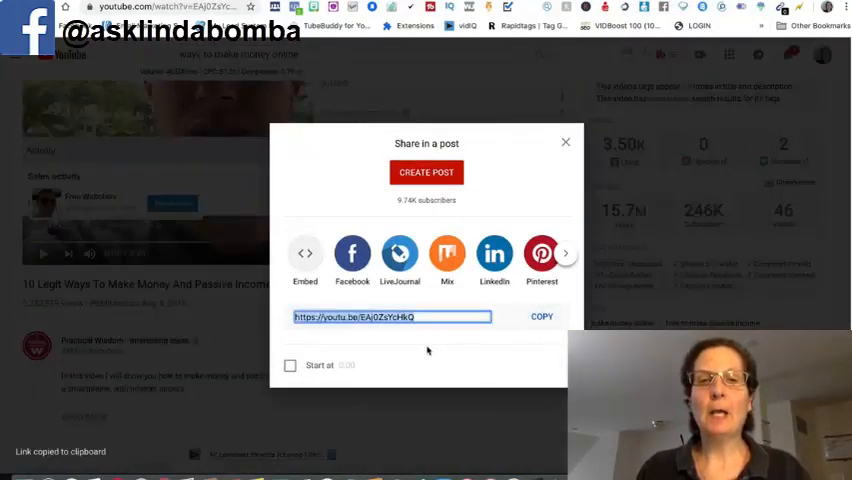
pyautogui.click(566, 144)
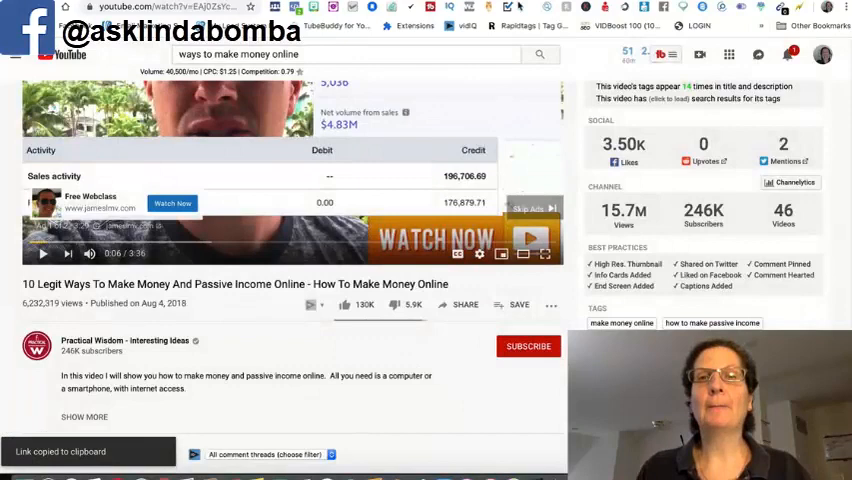
pyautogui.hotkey('ctrl', 'Tab')
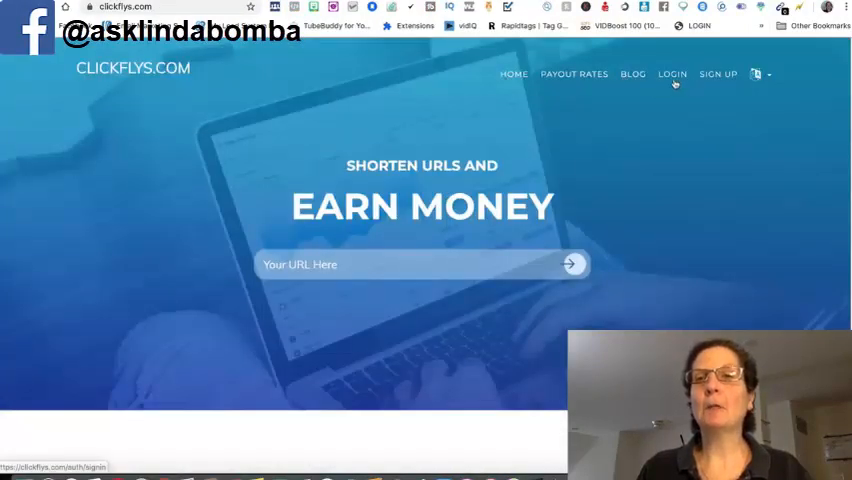
# Sign in to ClickFlys and start a New Shorten Link.
pyautogui.click(672, 74)
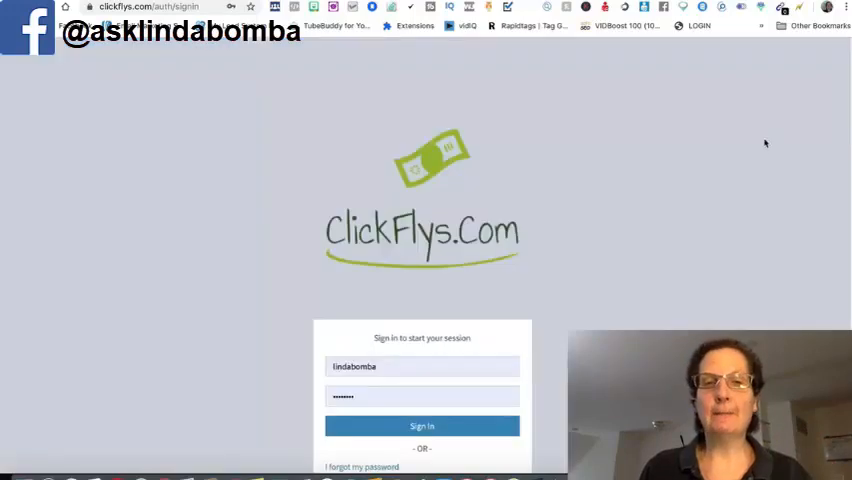
pyautogui.click(422, 426)
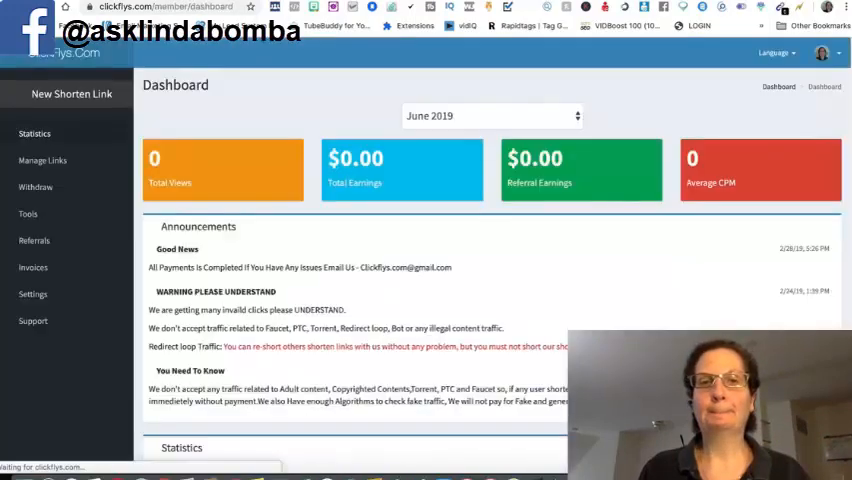
pyautogui.click(72, 93)
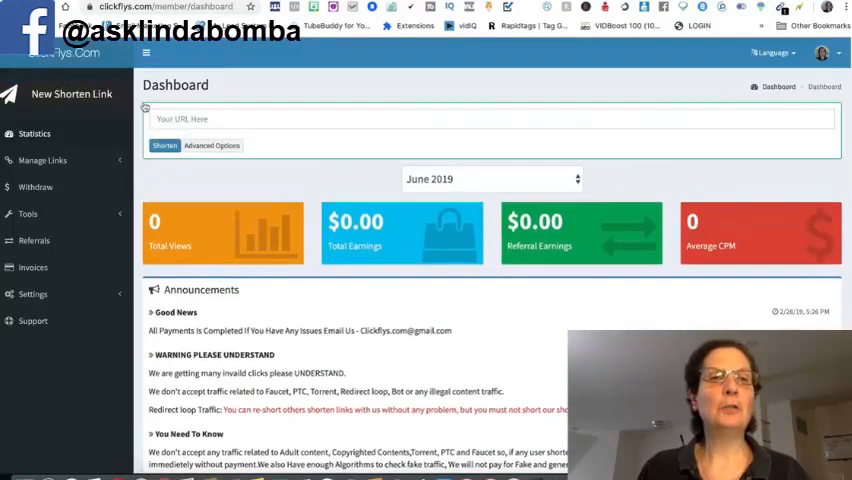
pyautogui.rightClick(160, 118)
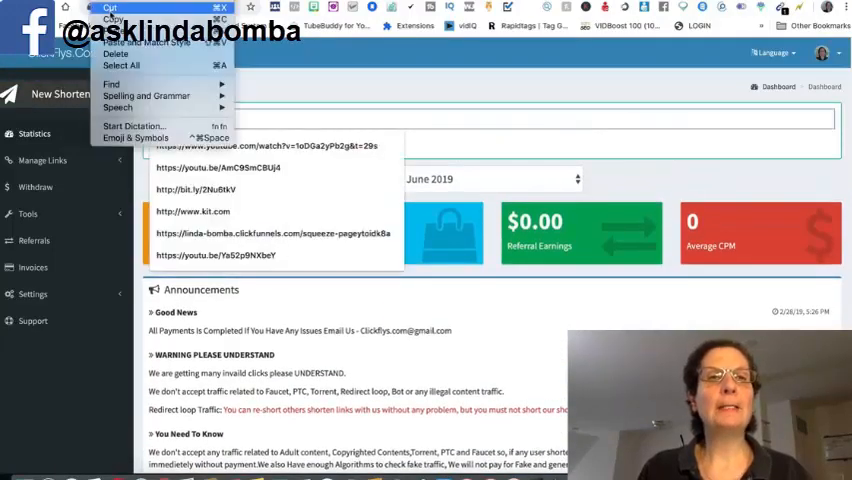
pyautogui.click(125, 26)
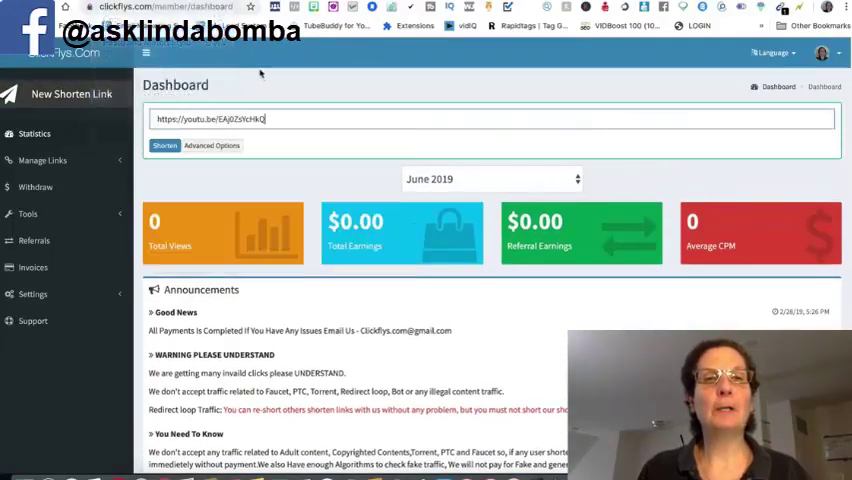
pyautogui.click(164, 145)
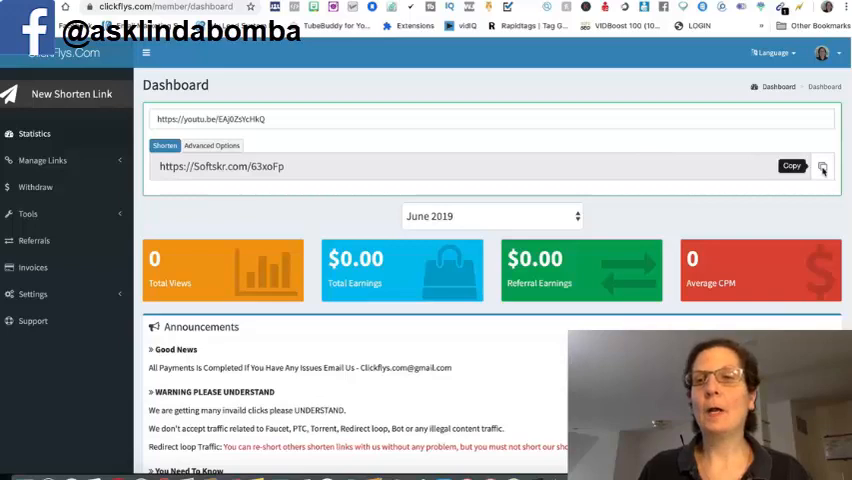
# Return to the earnfreemoney.website profile post and start a 'Write a comment...' reply.
pyautogui.hotkey('ctrl', 'Tab')
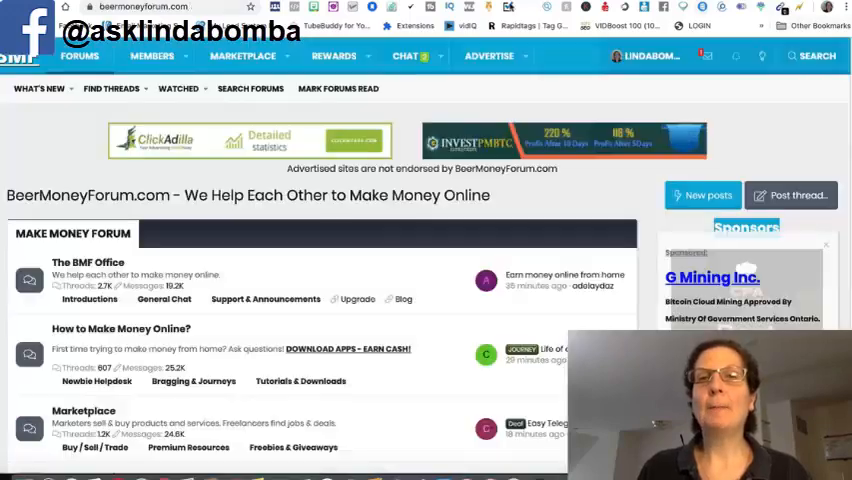
pyautogui.hotkey('ctrl', 'Tab')
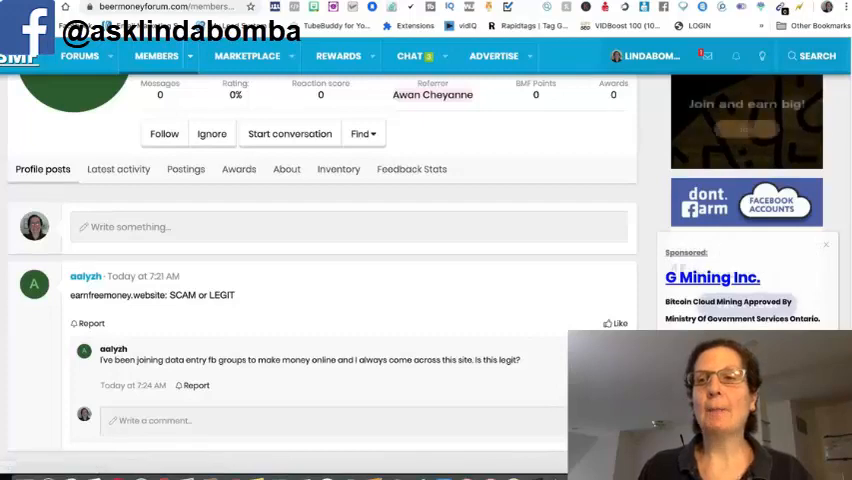
pyautogui.scroll(-1, 300, 250)
pyautogui.scroll(-1, 210, 351)
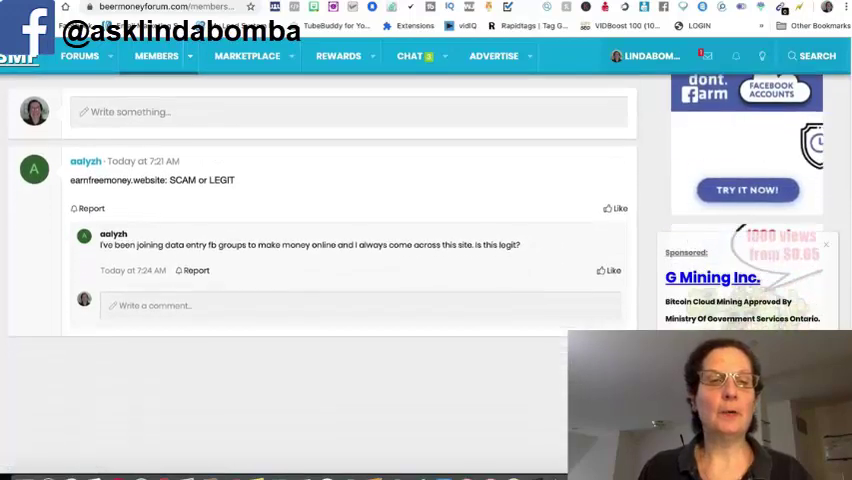
pyautogui.click(159, 305)
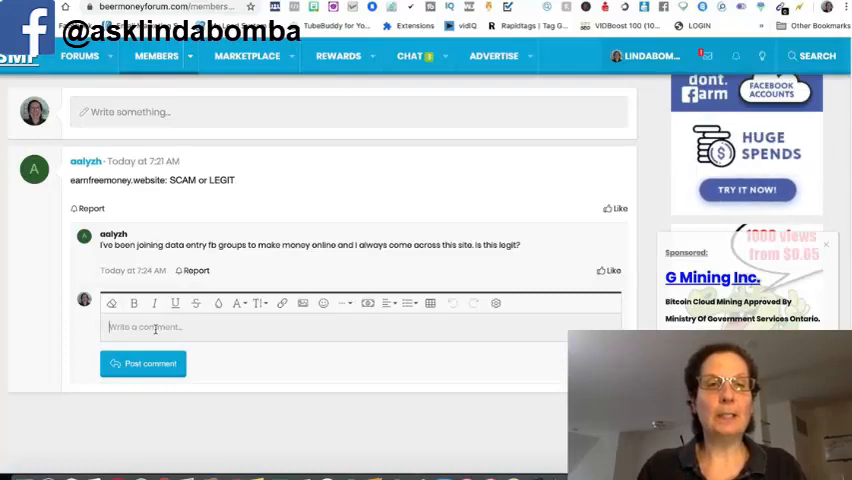
pyautogui.write("I don't the site you mean..there are lots of legit sites to")
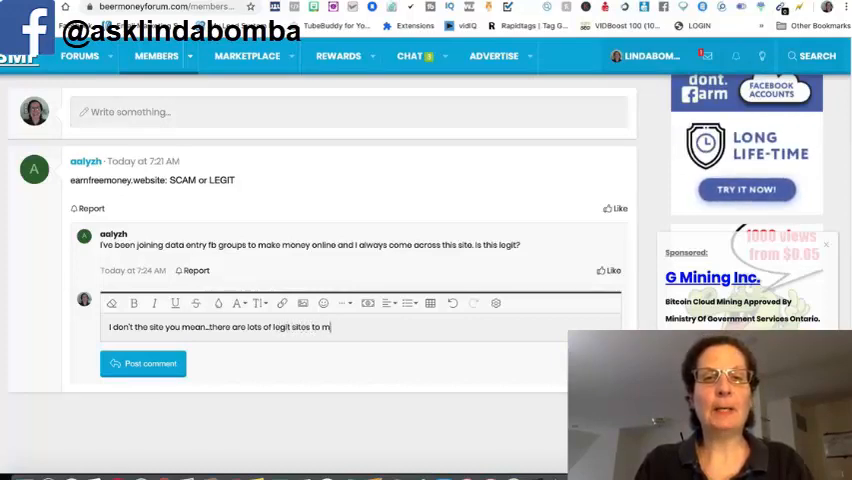
pyautogui.write('money online here is a video th')
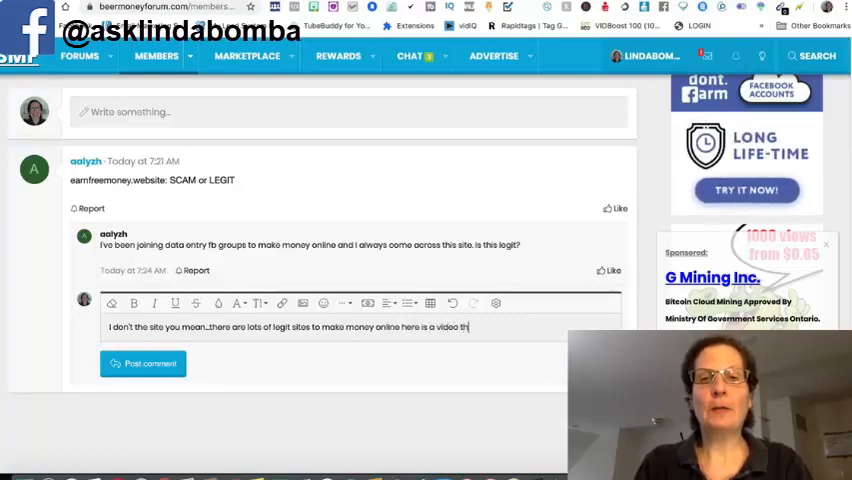
pyautogui.write('at has 10 leg')
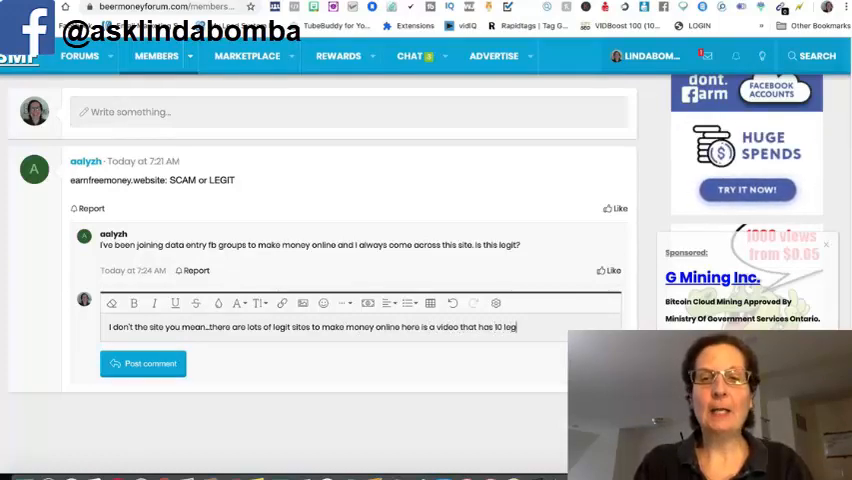
pyautogui.write('it ways to')
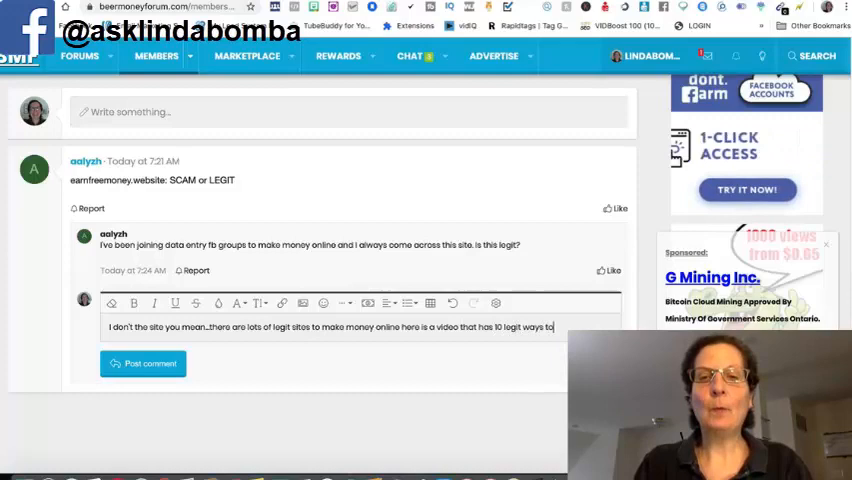
pyautogui.write('y on')
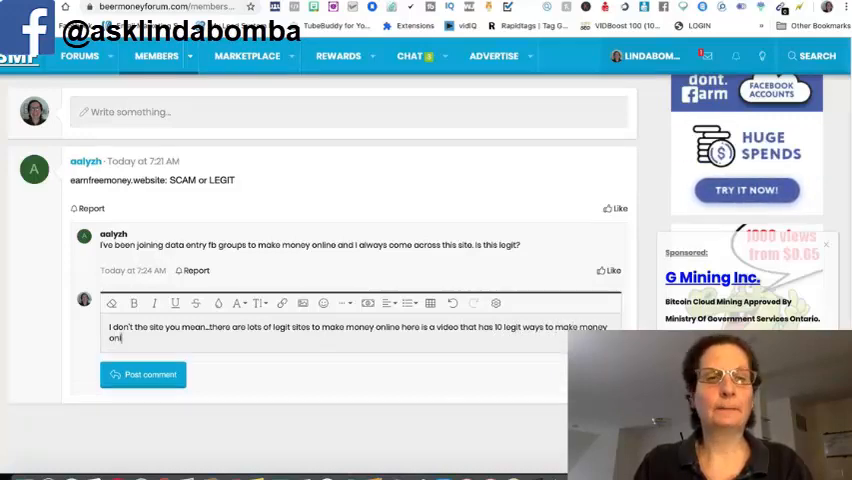
pyautogui.write('line')
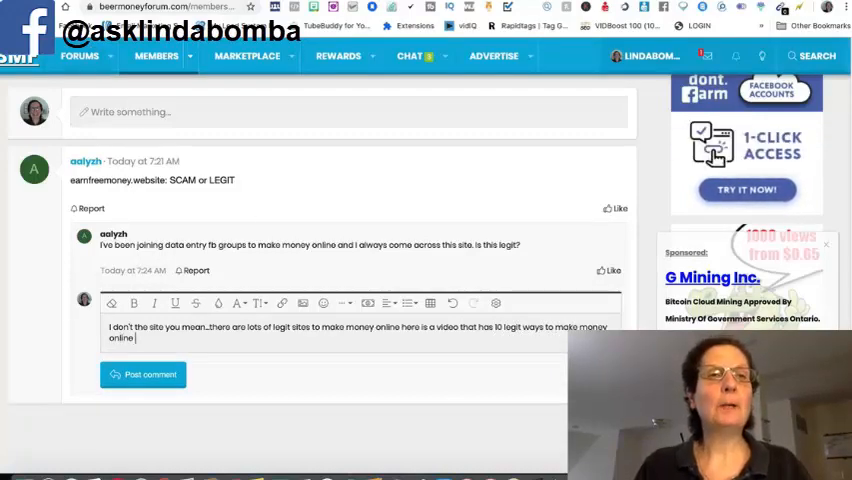
# Paste the Softskr short link at the end of the typed reply, then return to the YouTube video.
pyautogui.click(110, 2)
pyautogui.click(114, 30)
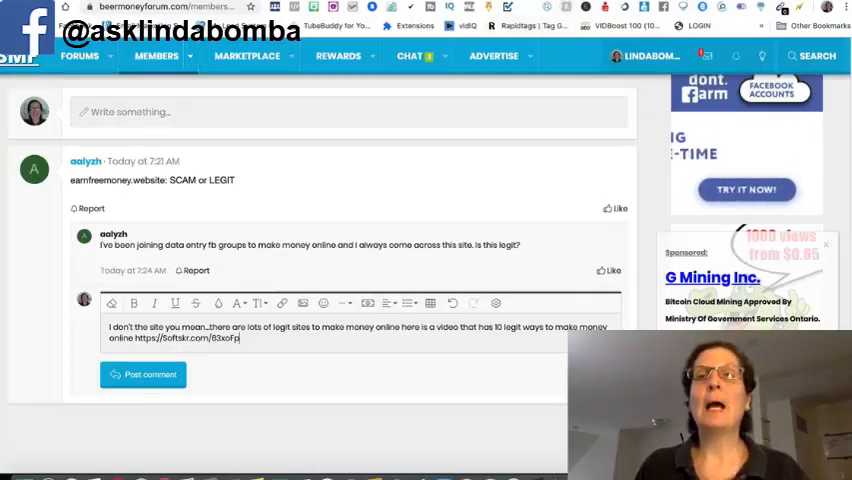
pyautogui.hotkey('ctrl', 'Tab')
pyautogui.hotkey('ctrl', 'Tab')
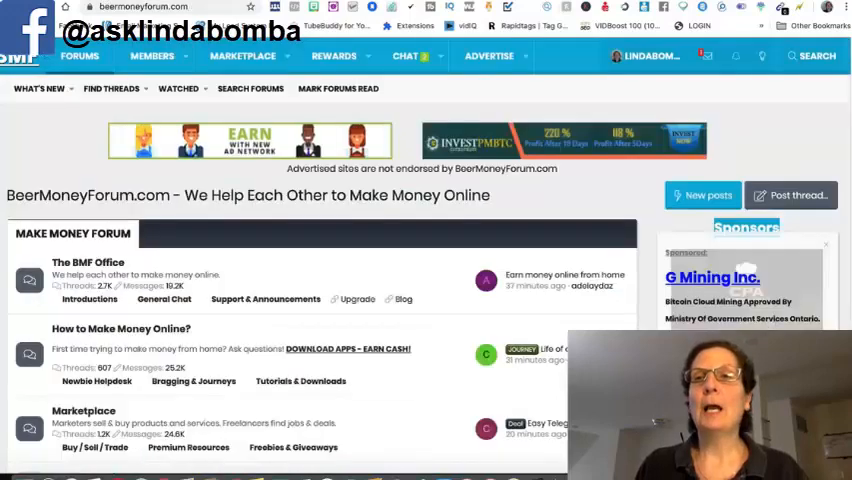
pyautogui.hotkey('ctrl', 'Tab')
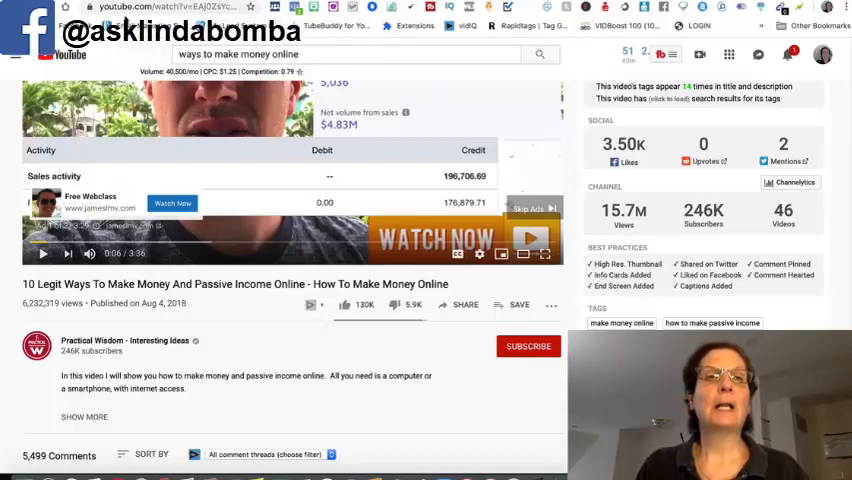
# Switch from the YouTube video tab to the Google homepage tab.
pyautogui.hotkey('ctrl', 'Tab')
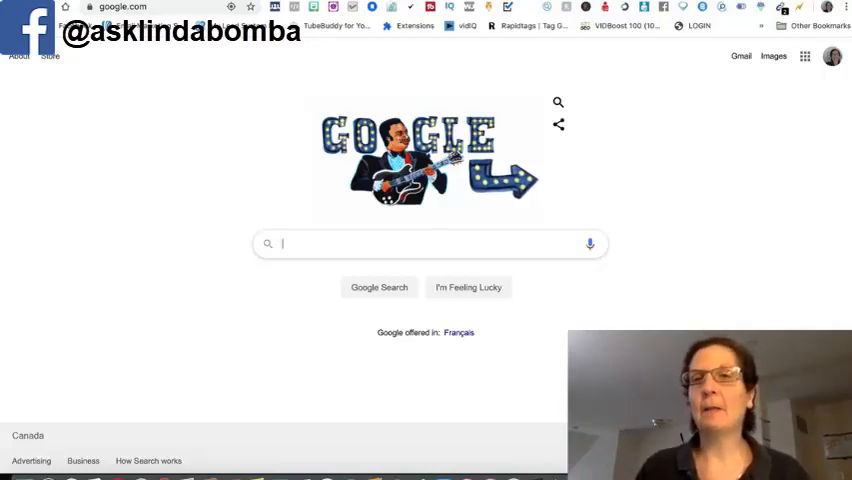
# Switch from Google to the clickflys.com browser tab.
pyautogui.click(640, 6)
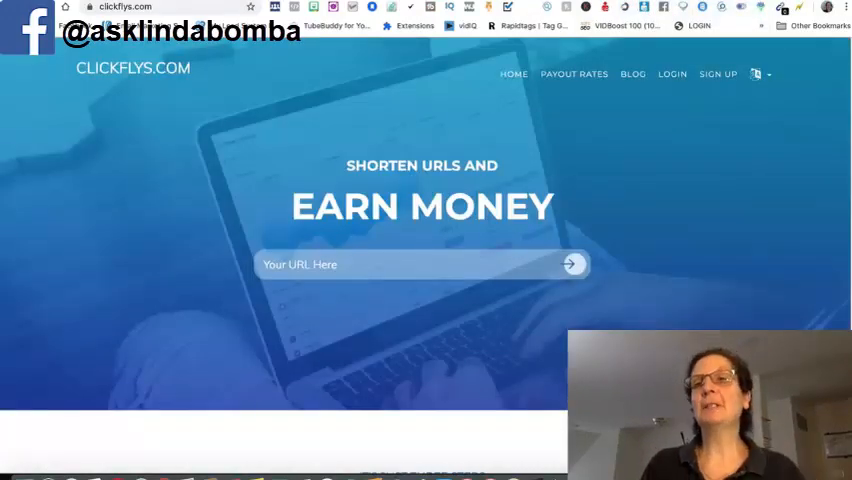
# Go to the ClickFlys Publisher Rates page listing per-1000-view payouts by country.
pyautogui.click(574, 74)
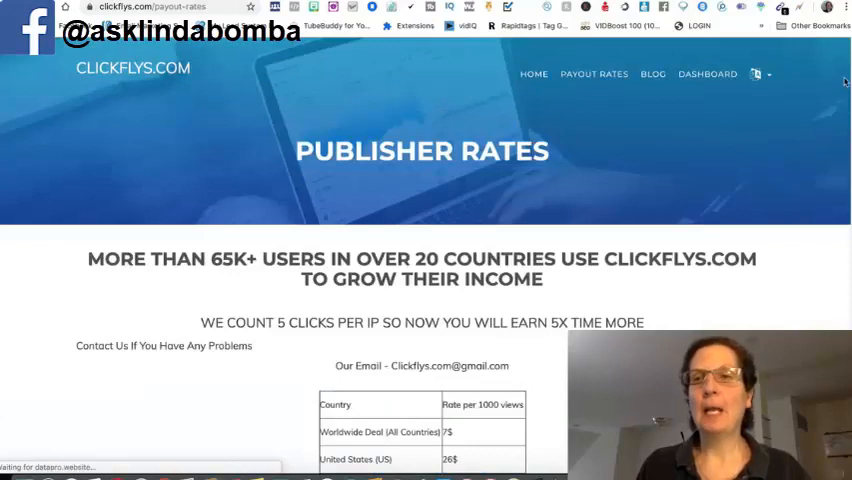
pyautogui.scroll(-5, 844, 167)
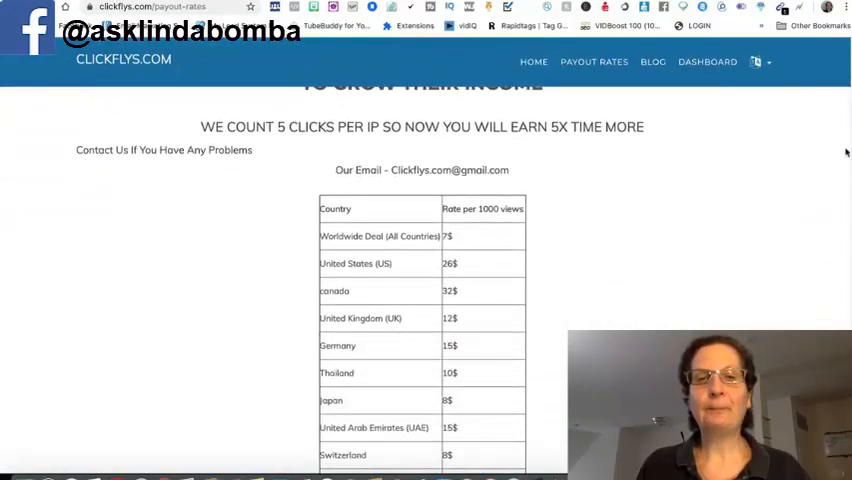
pyautogui.scroll(-2, 844, 167)
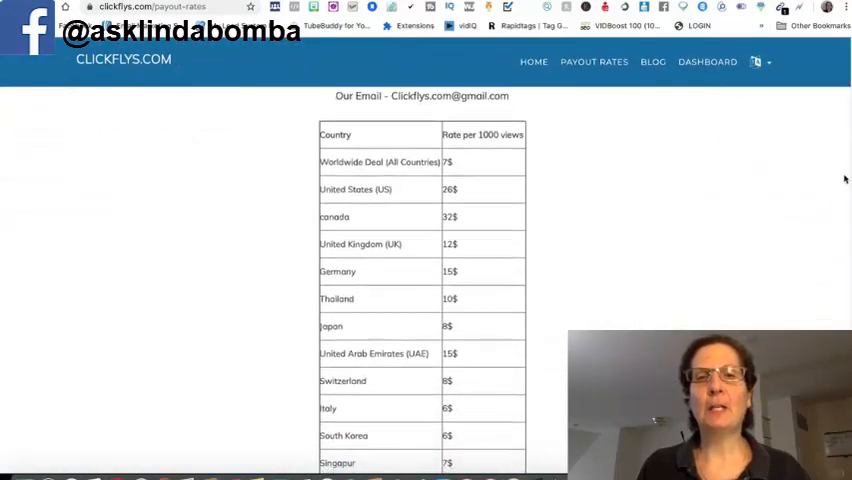
pyautogui.scroll(-1, 845, 182)
pyautogui.scroll(-1, 845, 182)
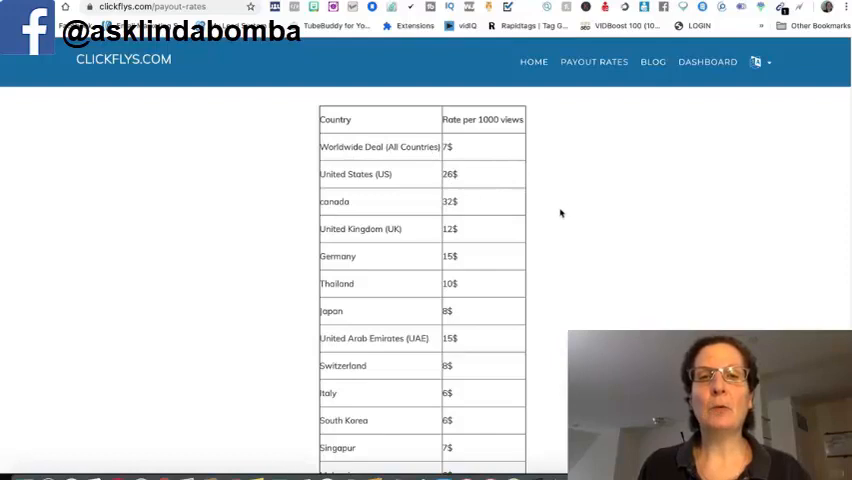
pyautogui.scroll(-2, 560, 212)
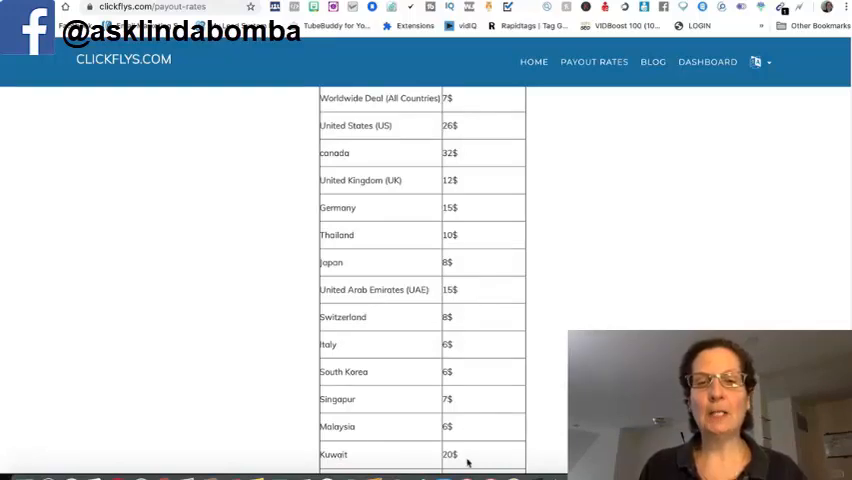
pyautogui.scroll(-2, 846, 310)
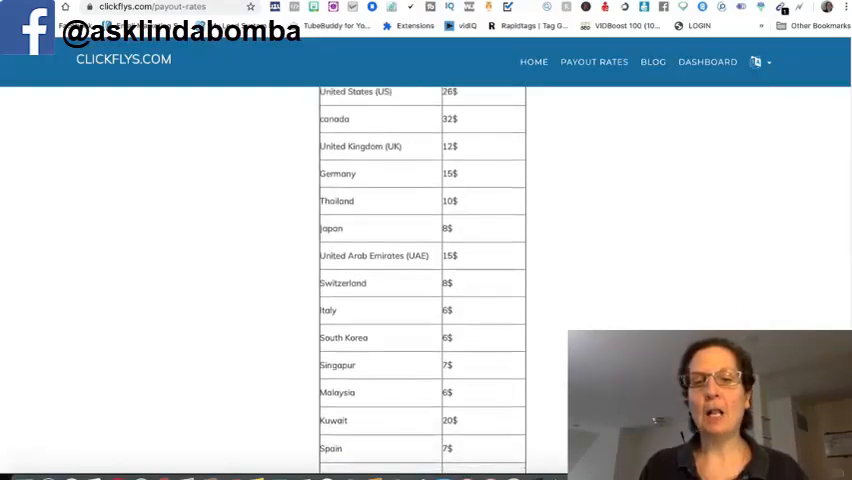
pyautogui.scroll(-2, 846, 310)
pyautogui.scroll(-1, 846, 310)
pyautogui.scroll(-1, 846, 310)
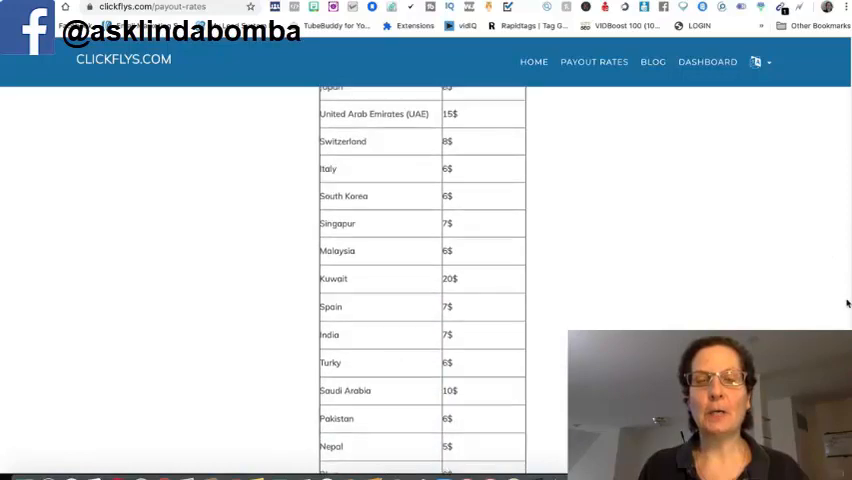
pyautogui.scroll(3, 846, 303)
pyautogui.scroll(3, 846, 303)
pyautogui.scroll(2, 840, 220)
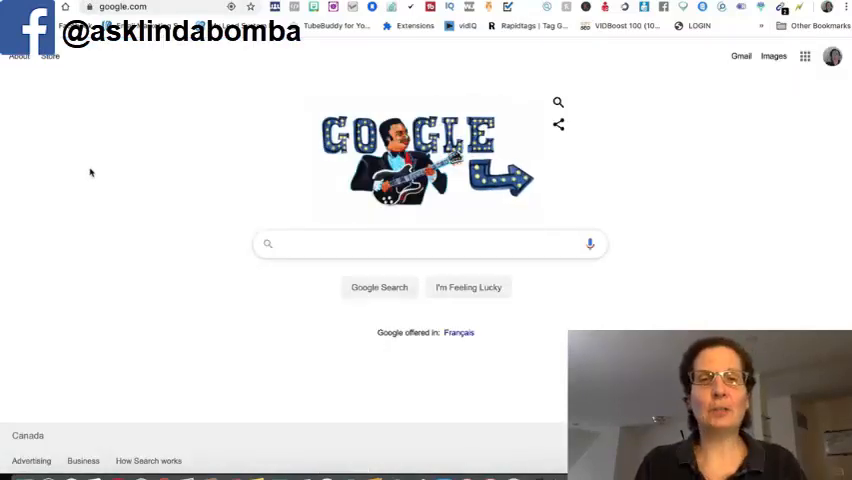
pyautogui.write('make mo')
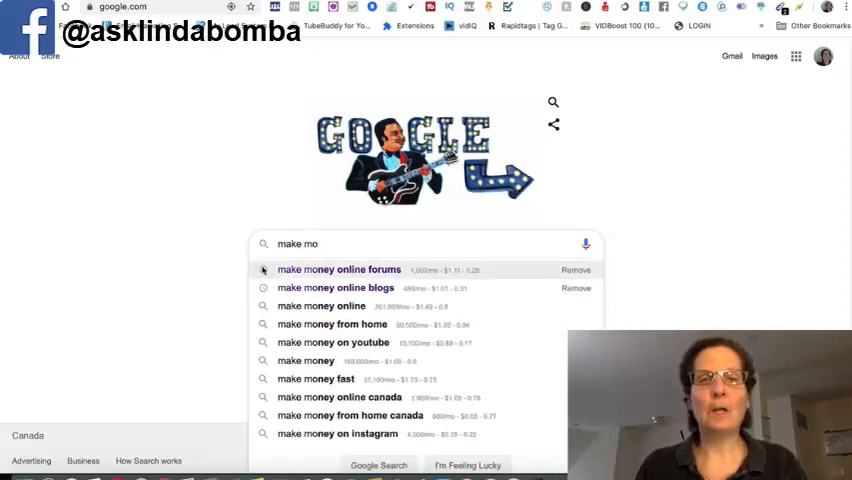
# Search Google for 'make money online forums' and bring up the Search settings page.
pyautogui.click(340, 269)
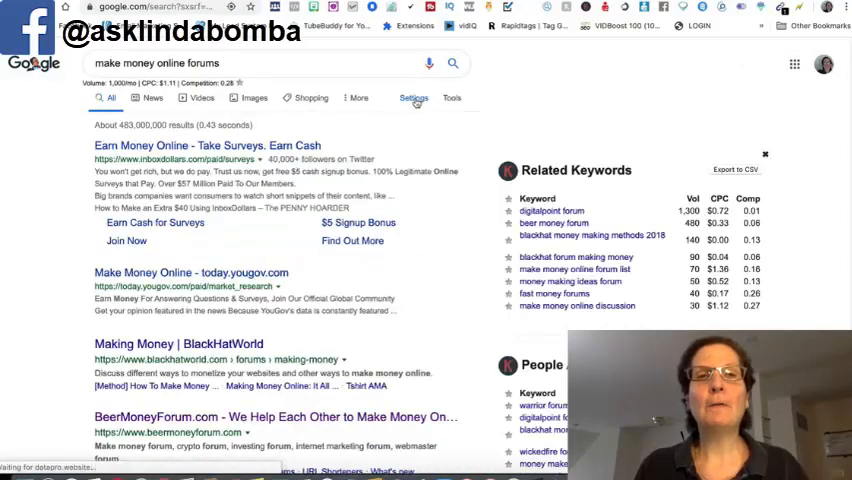
pyautogui.click(414, 97)
pyautogui.click(432, 119)
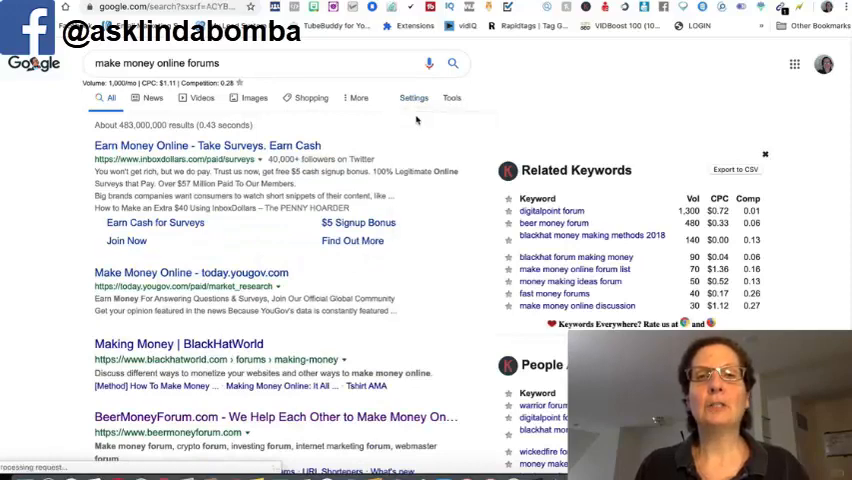
pyautogui.scroll(-5, 820, 250)
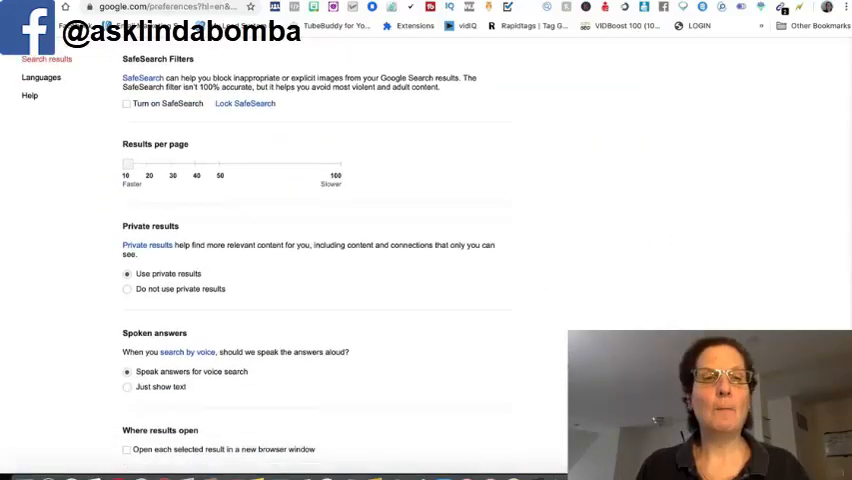
pyautogui.scroll(-5, 840, 280)
pyautogui.scroll(-4, 840, 290)
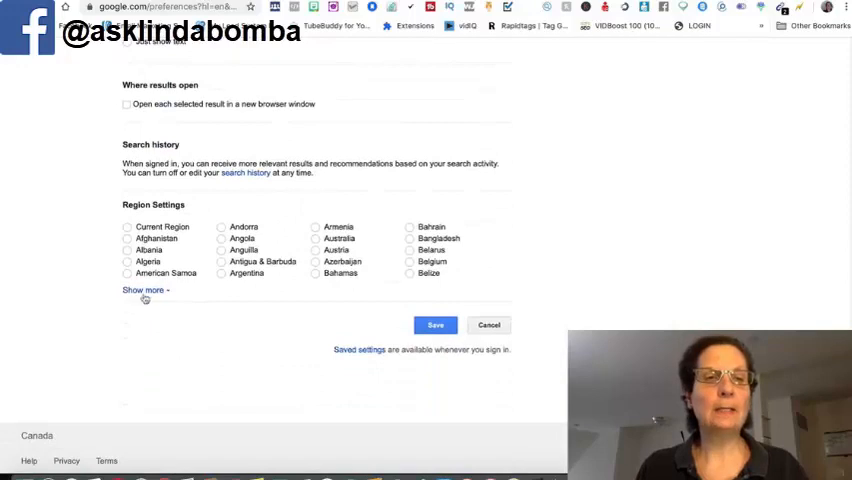
# Set Google's search region to Canada, save, and return to the forum results.
pyautogui.click(143, 290)
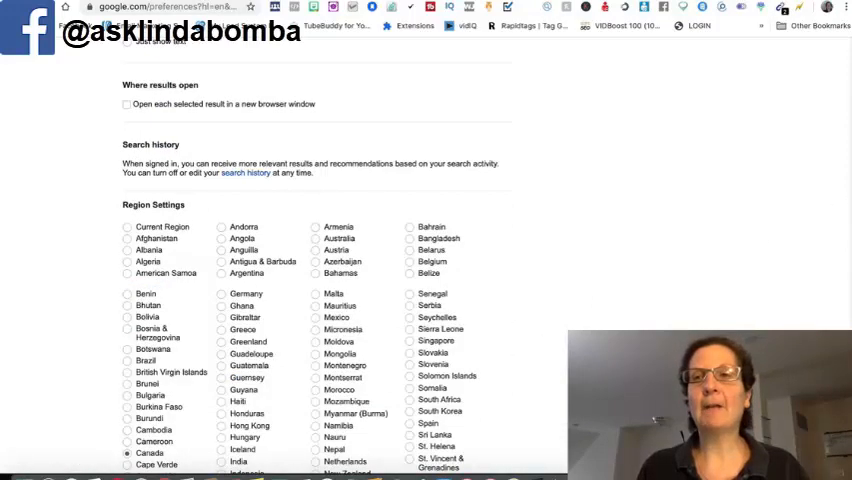
pyautogui.scroll(-2, 300, 250)
pyautogui.scroll(-2, 300, 250)
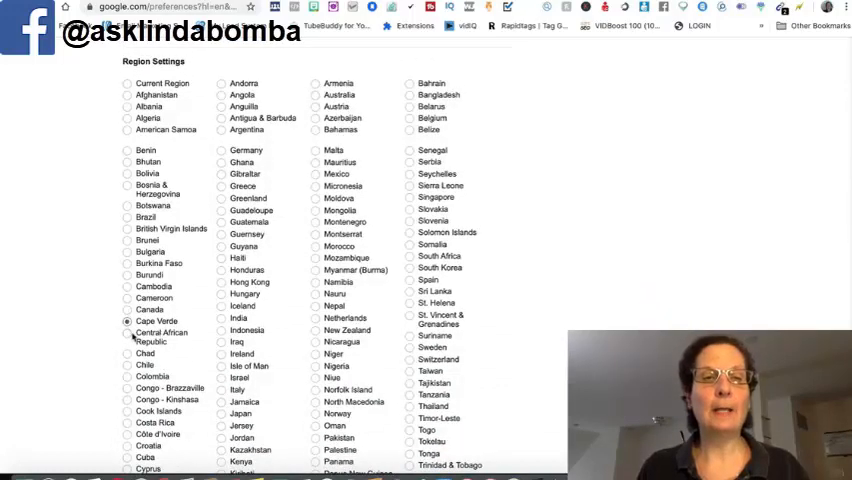
pyautogui.click(127, 310)
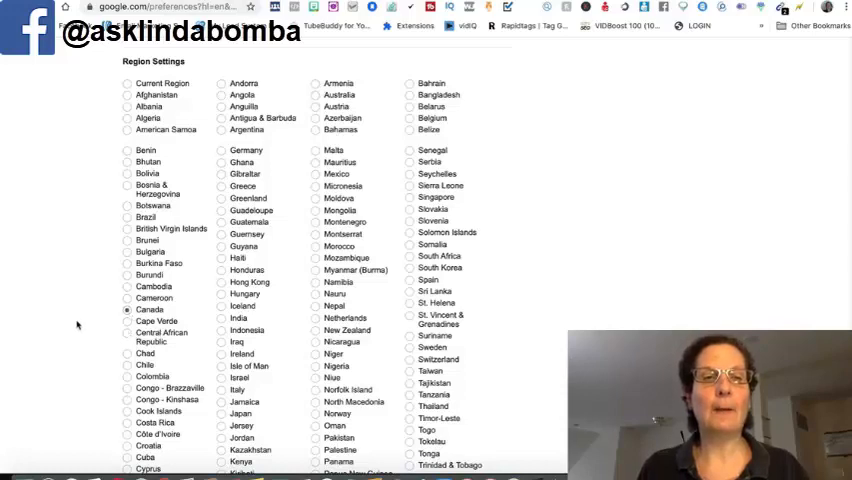
pyautogui.scroll(-5, 78, 324)
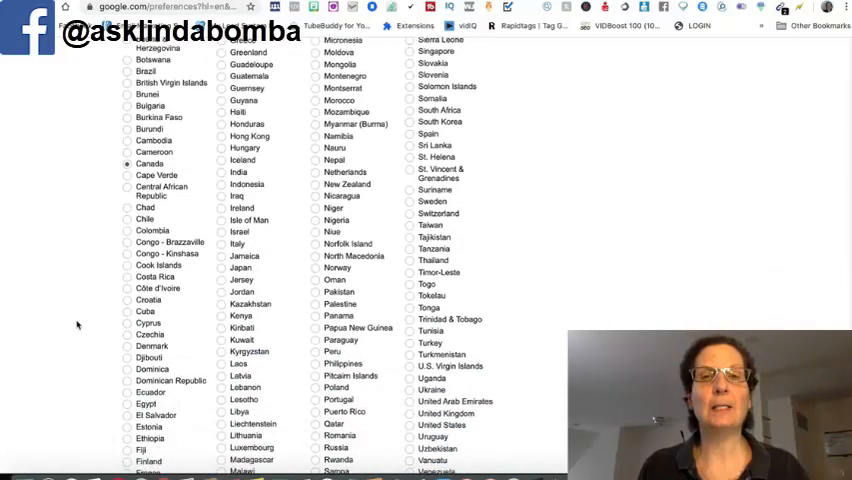
pyautogui.scroll(-3, 78, 324)
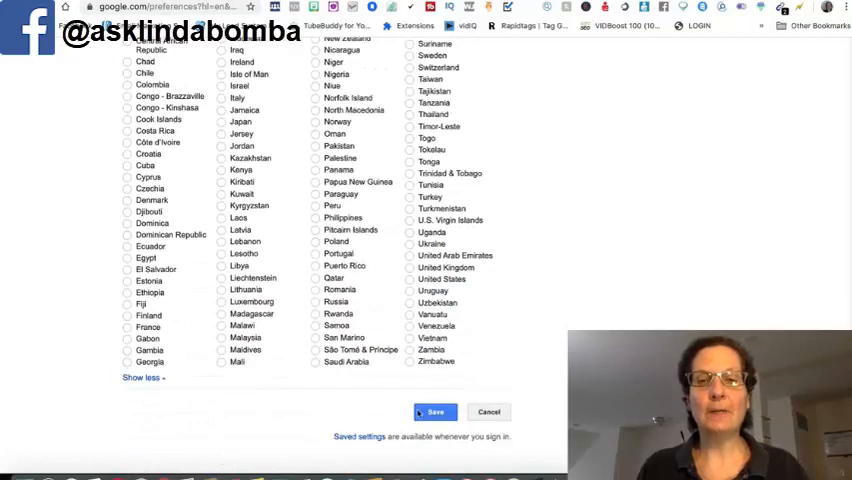
pyautogui.click(430, 412)
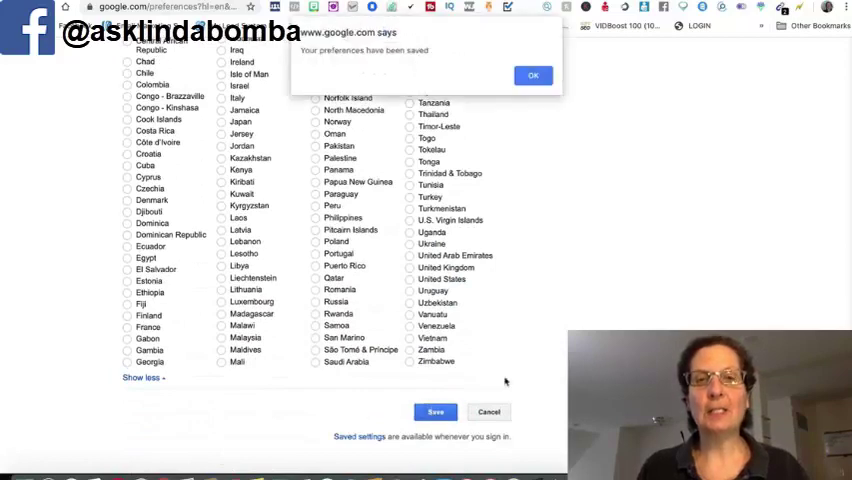
pyautogui.click(533, 76)
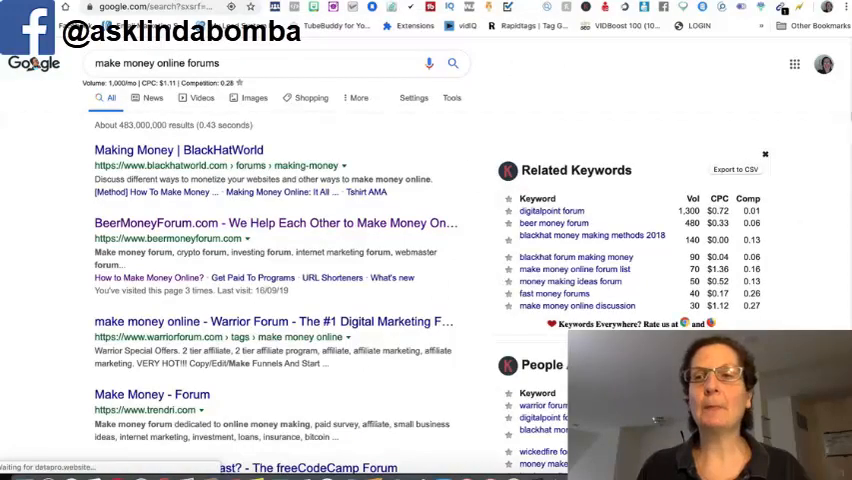
pyautogui.scroll(-2, 300, 250)
pyautogui.scroll(-2, 300, 250)
pyautogui.scroll(-2, 300, 250)
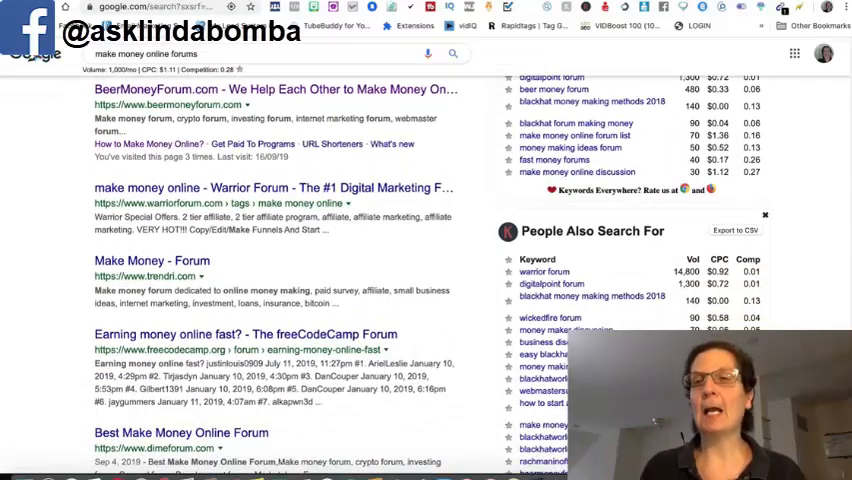
pyautogui.scroll(3, 300, 250)
pyautogui.scroll(2, 300, 250)
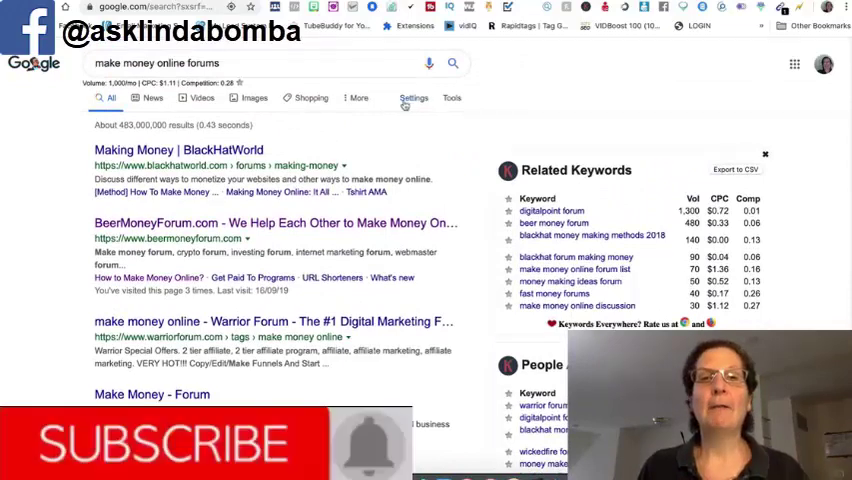
# Set Google's search region back to Current Region, save, and return to the results.
pyautogui.click(413, 98)
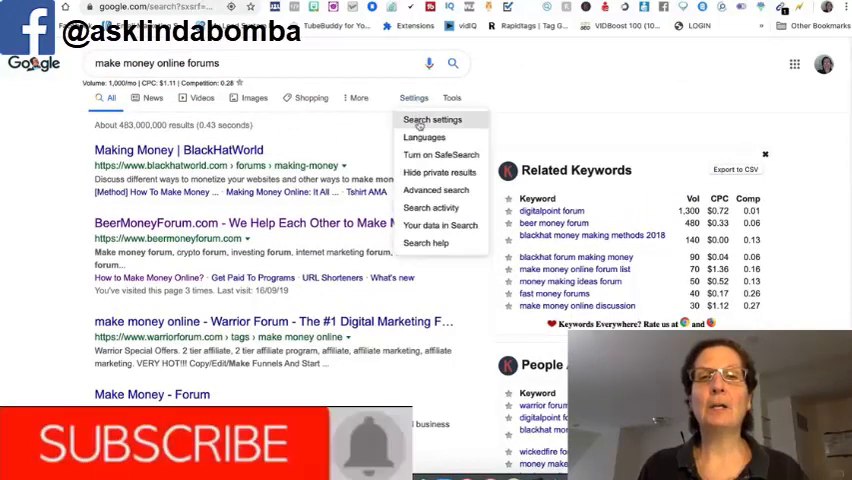
pyautogui.click(430, 117)
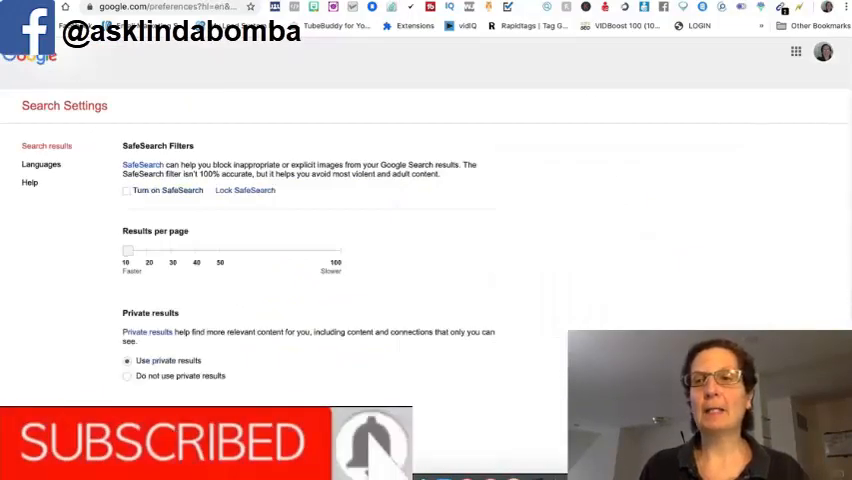
pyautogui.scroll(-5, 843, 140)
pyautogui.scroll(-3, 843, 300)
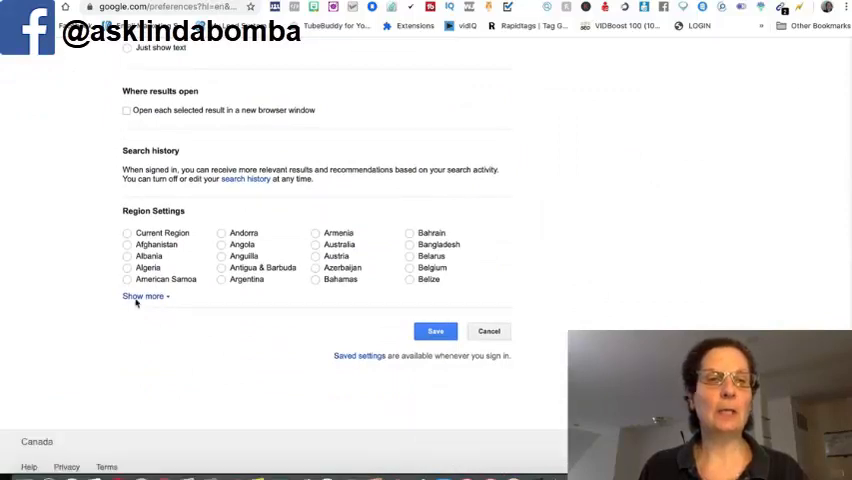
pyautogui.click(140, 296)
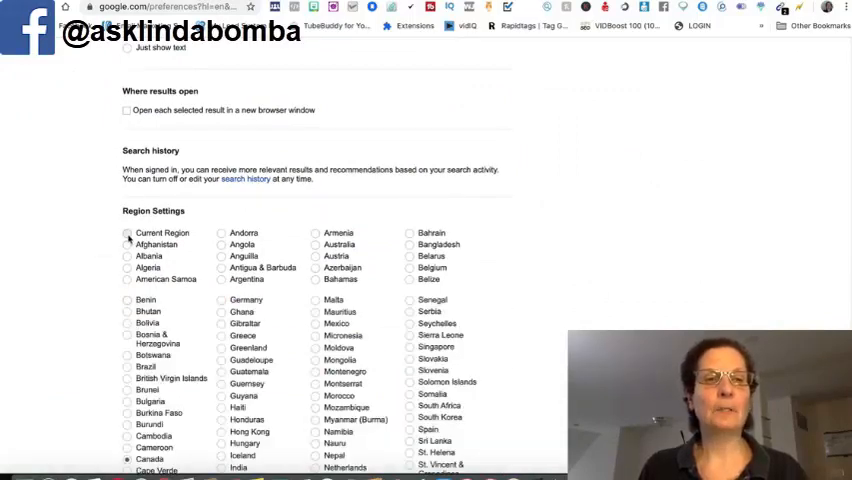
pyautogui.click(127, 233)
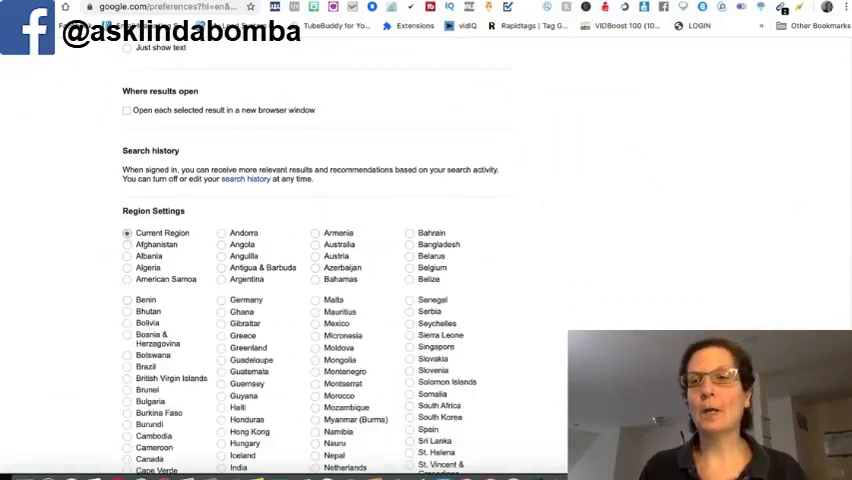
pyautogui.scroll(-5, 427, 300)
pyautogui.scroll(-5, 427, 300)
pyautogui.scroll(-1, 427, 300)
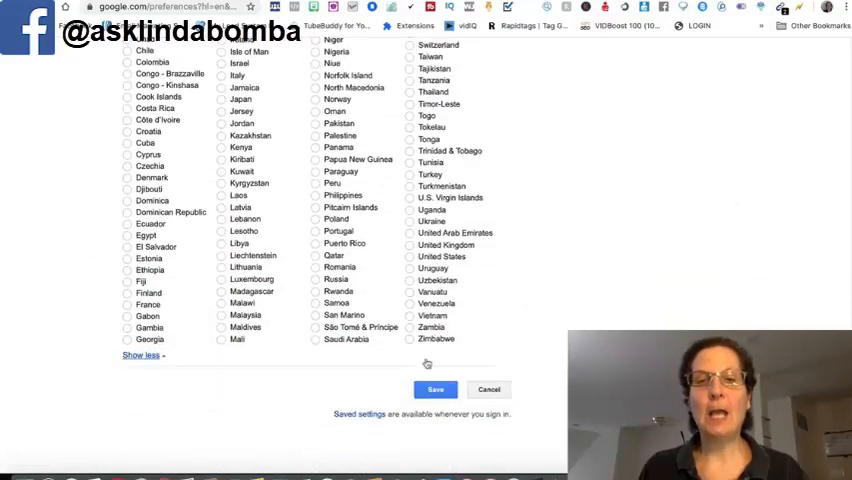
pyautogui.click(435, 389)
pyautogui.click(535, 75)
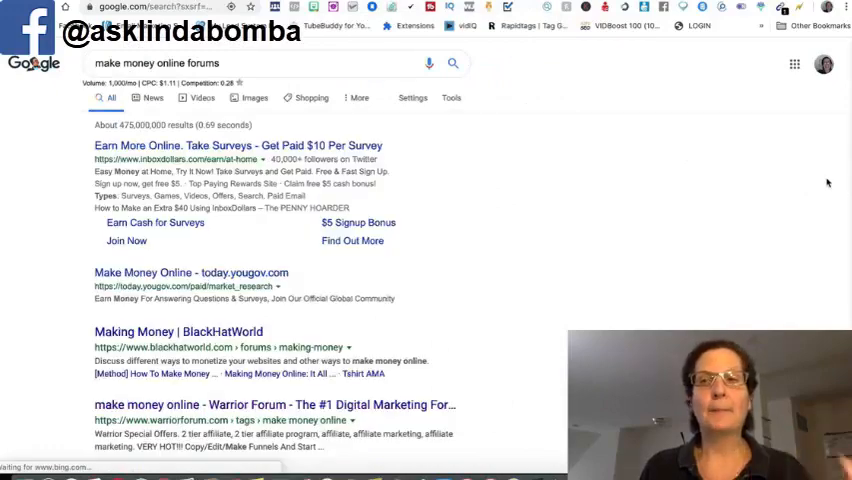
pyautogui.scroll(-1, 815, 180)
pyautogui.scroll(-2, 815, 180)
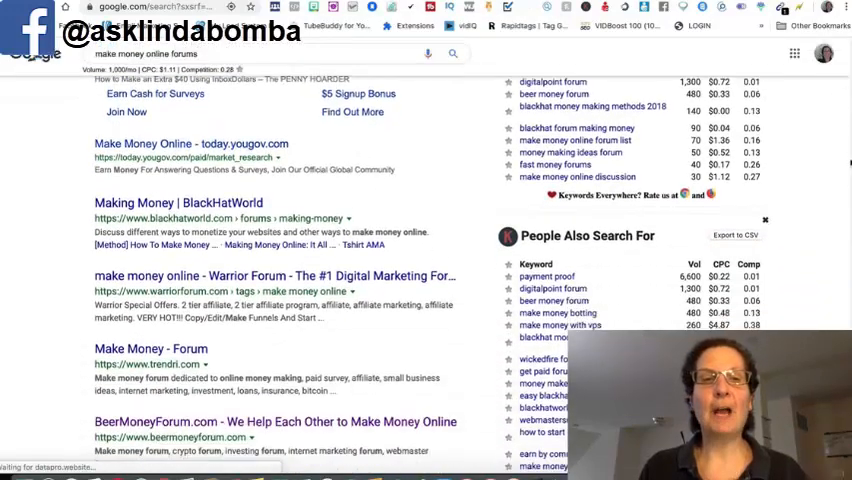
pyautogui.scroll(3, 815, 180)
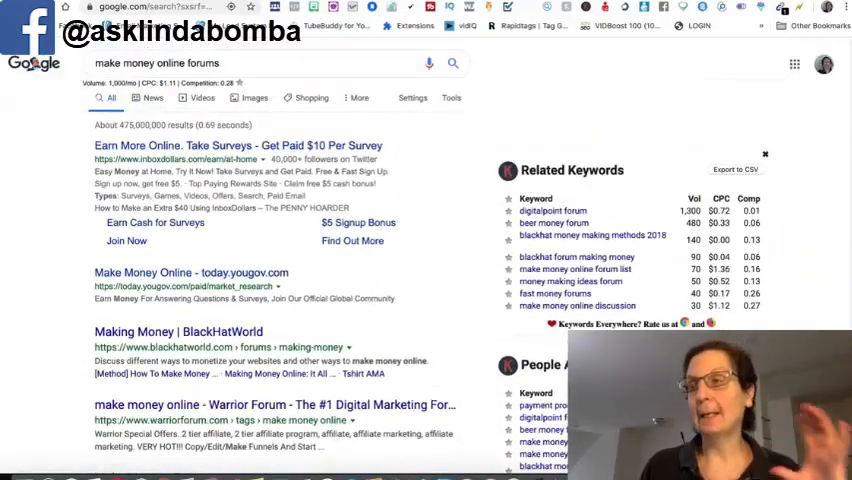